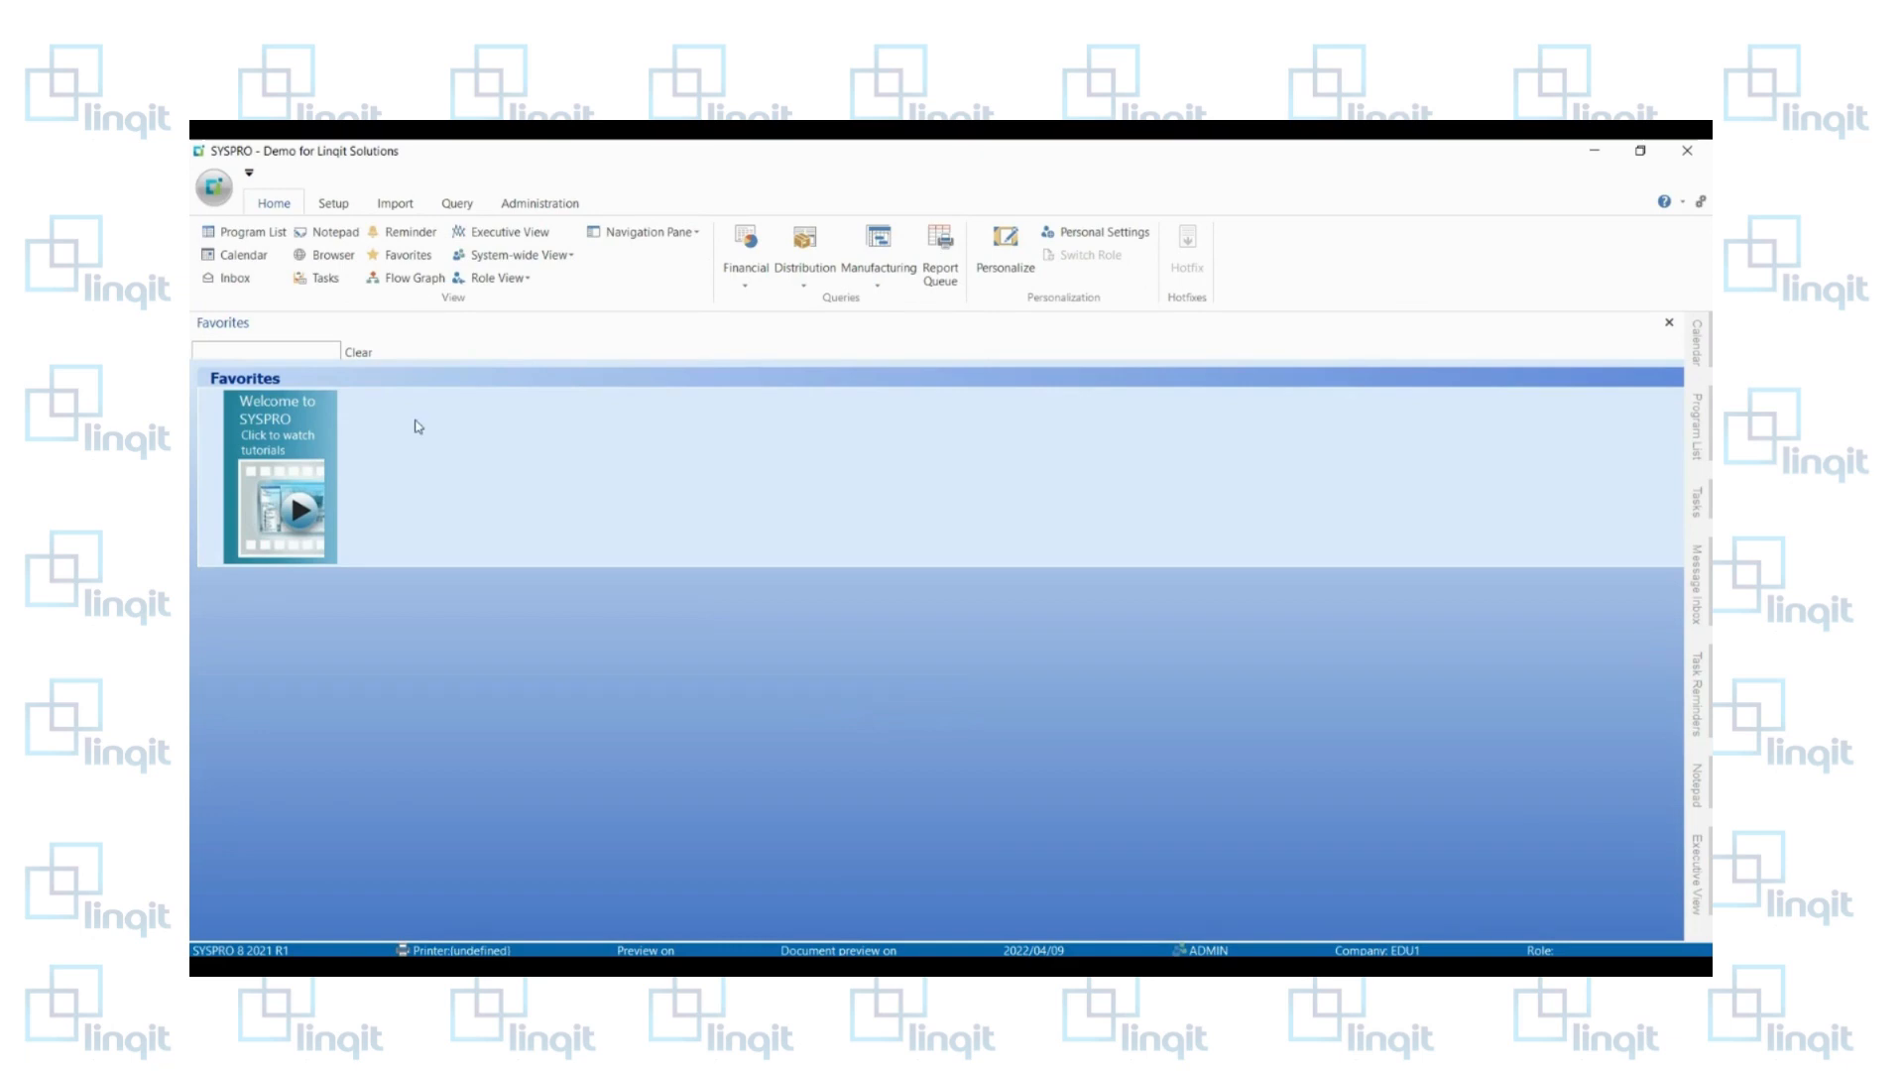
Step: Open Import Master Data and review the available import methods, keeping Add selected
{"action": "left_click", "coordinate": [395, 204]}
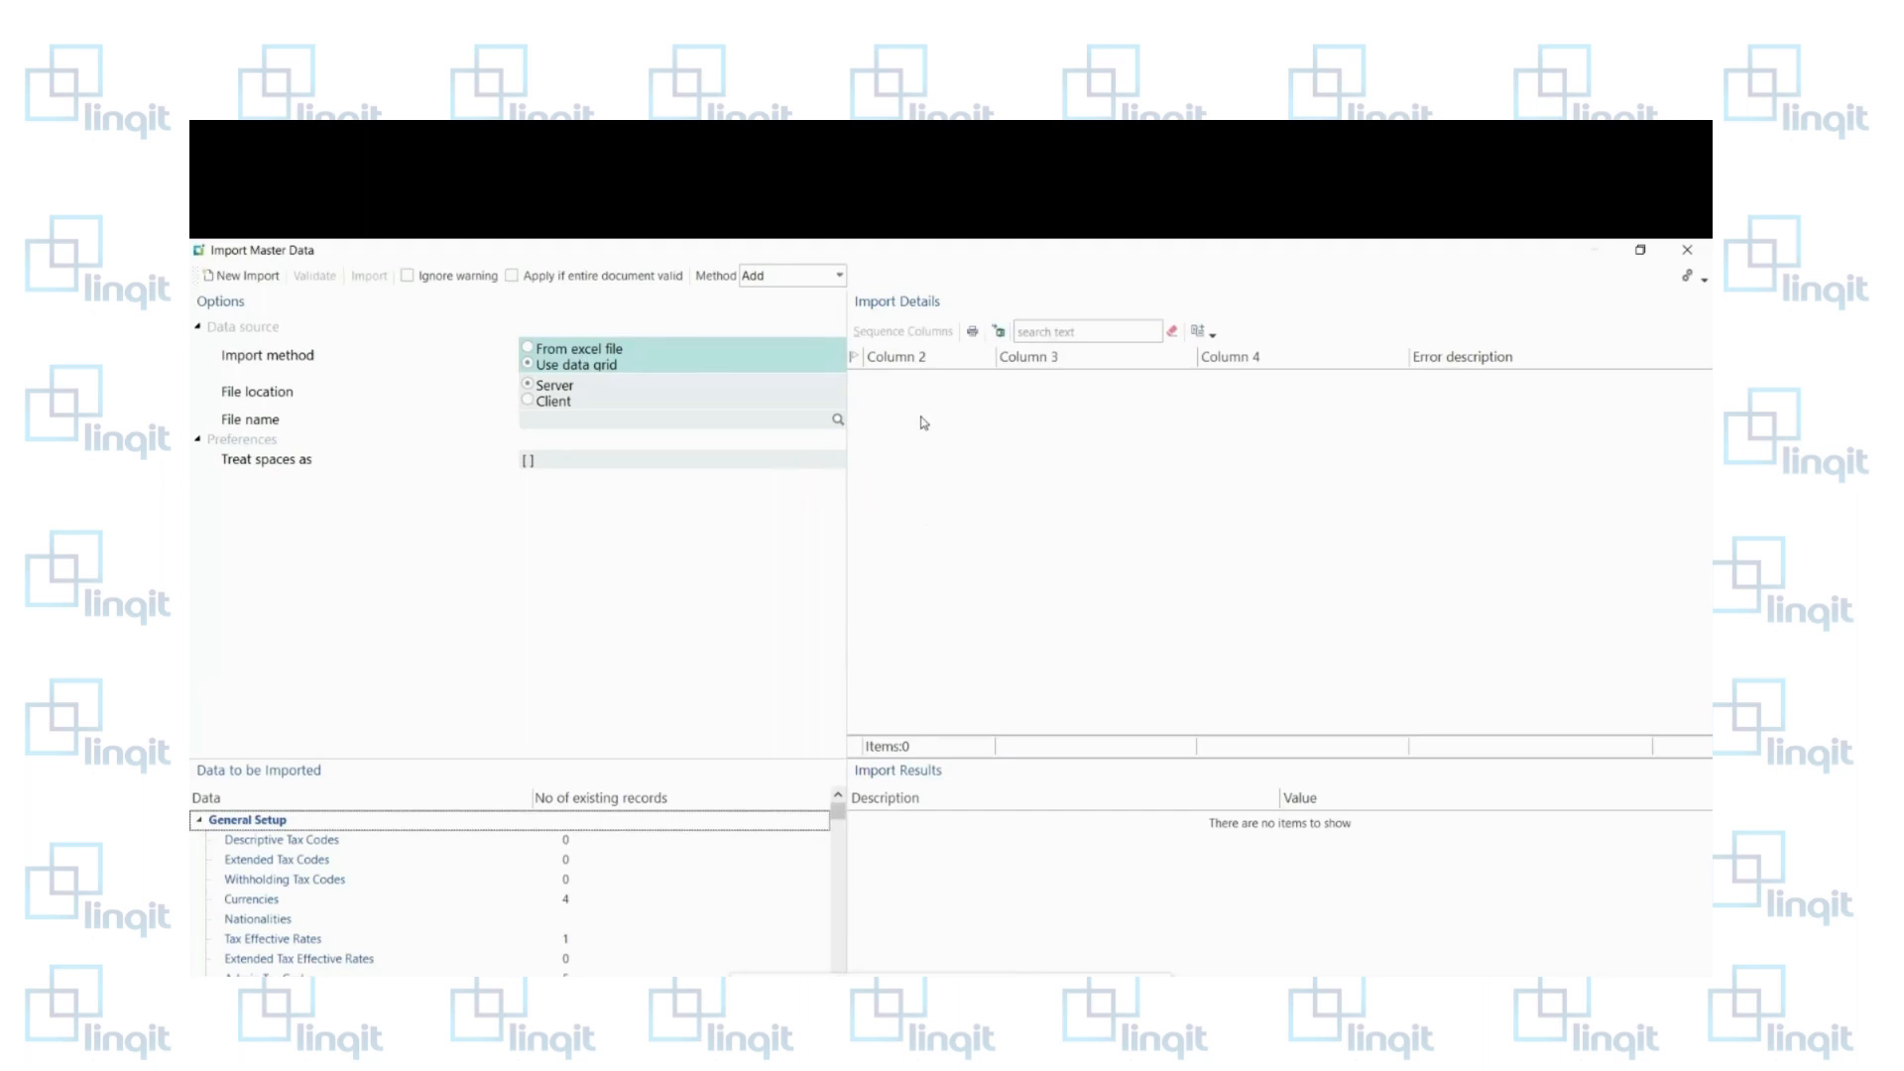
{"action": "left_click", "coordinate": [838, 276]}
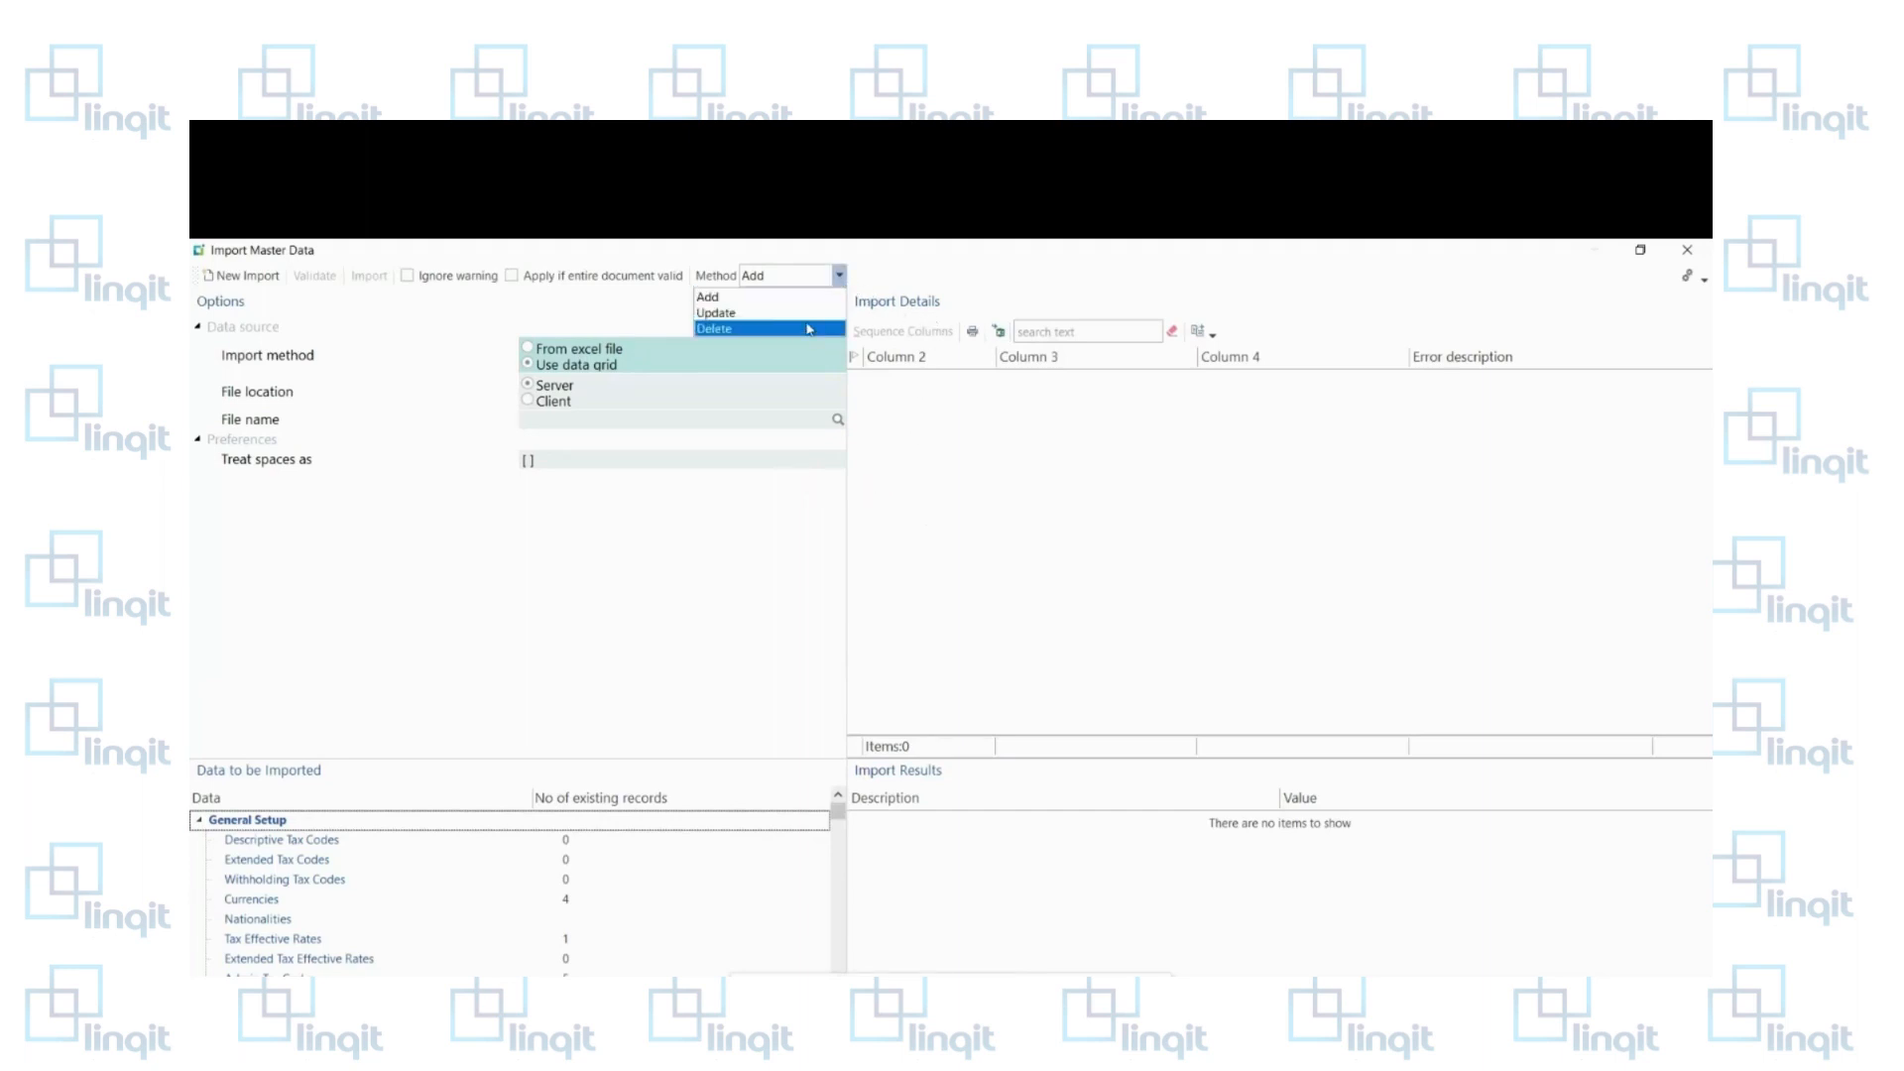
{"action": "left_click", "coordinate": [907, 429]}
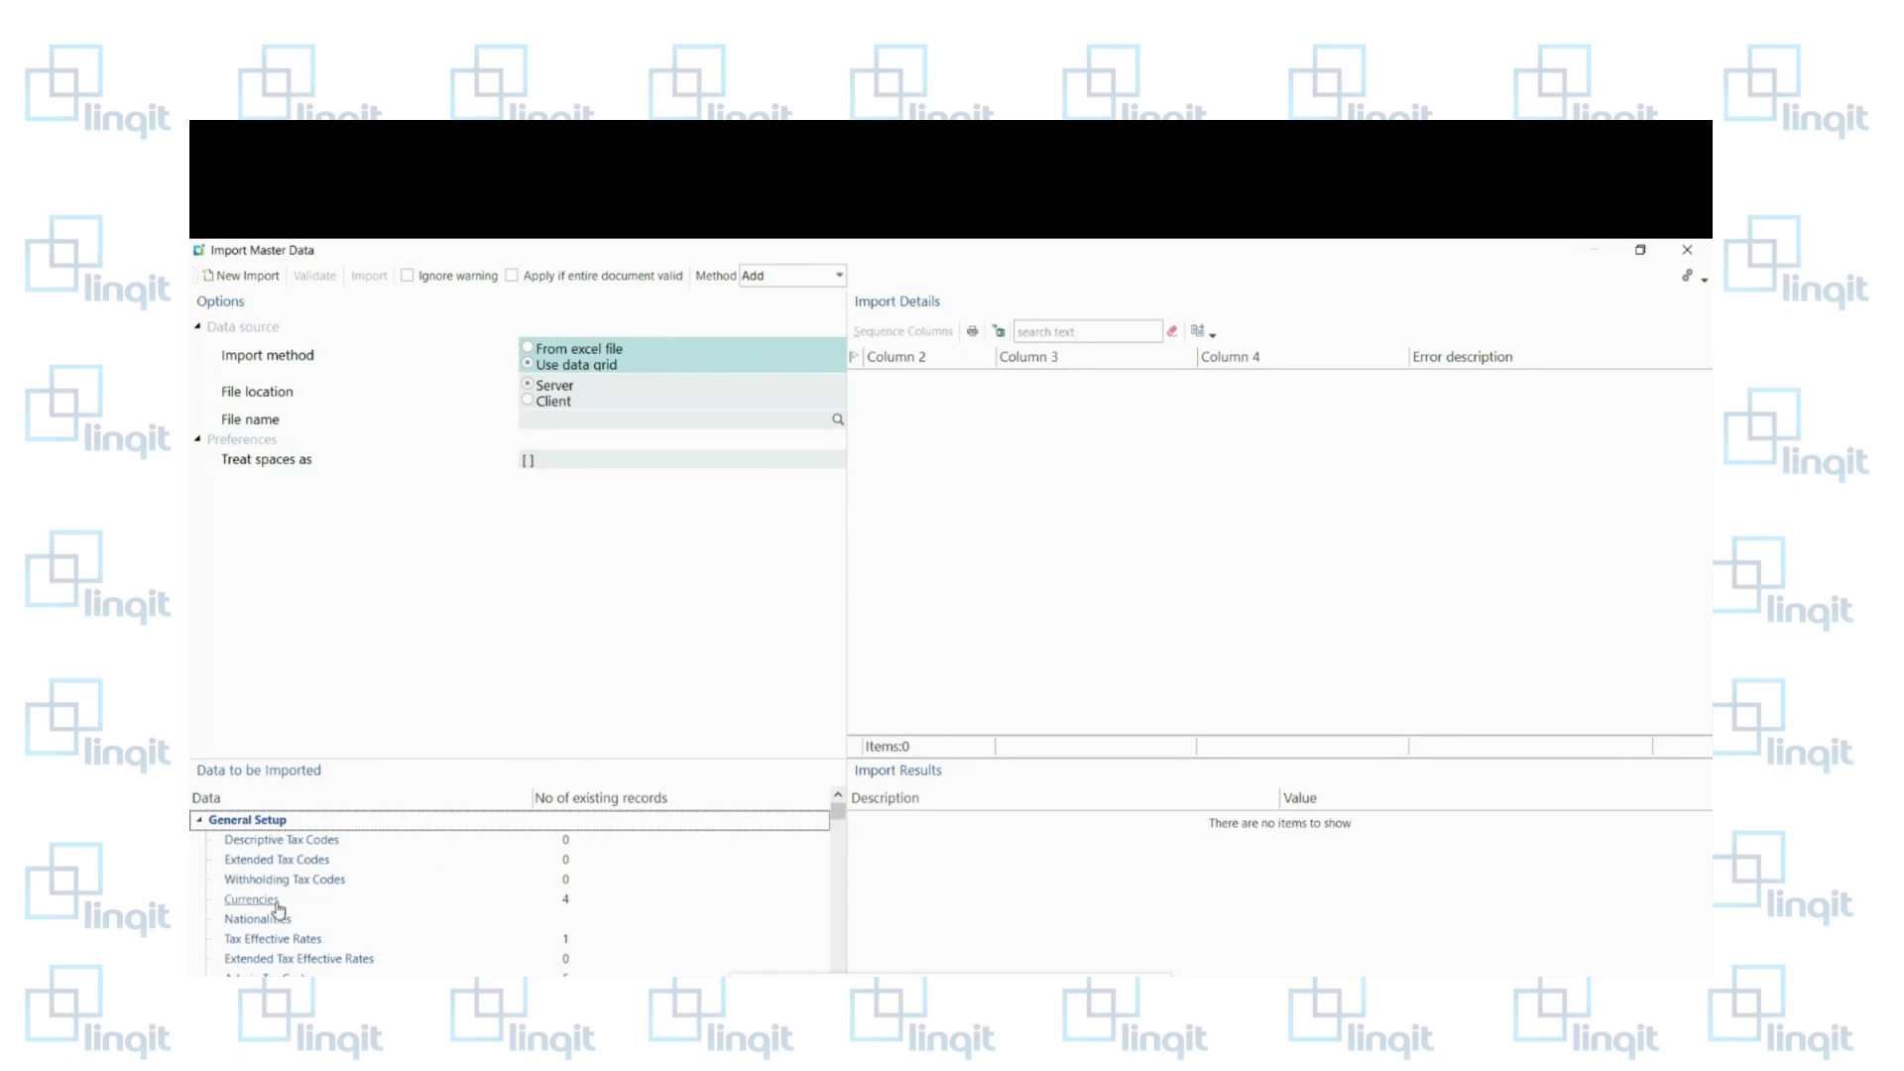
Step: Filter the data to be imported by "PRODUCT CLASS" and select Product Classes under Accounts Receivable
{"action": "left_click", "coordinate": [209, 901]}
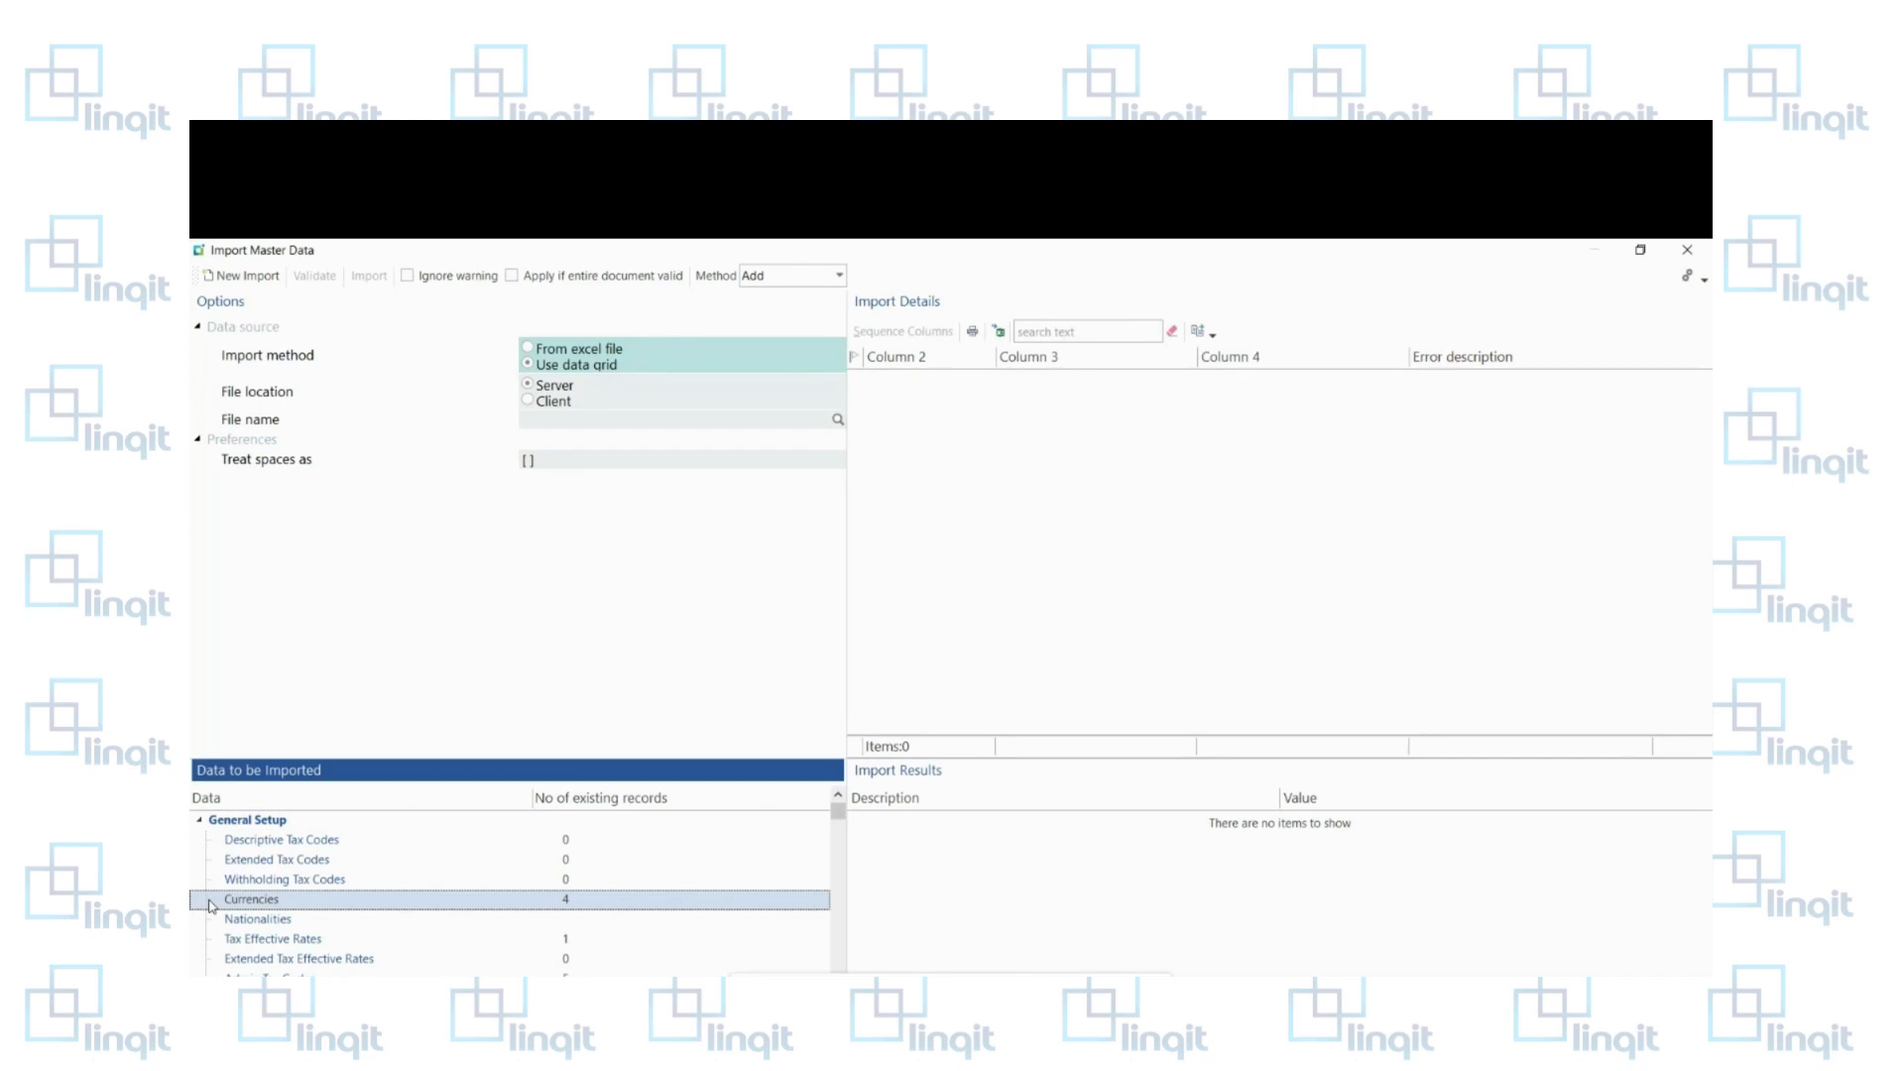
{"action": "key", "text": "ctrl+f"}
{"action": "type", "text": "P"}
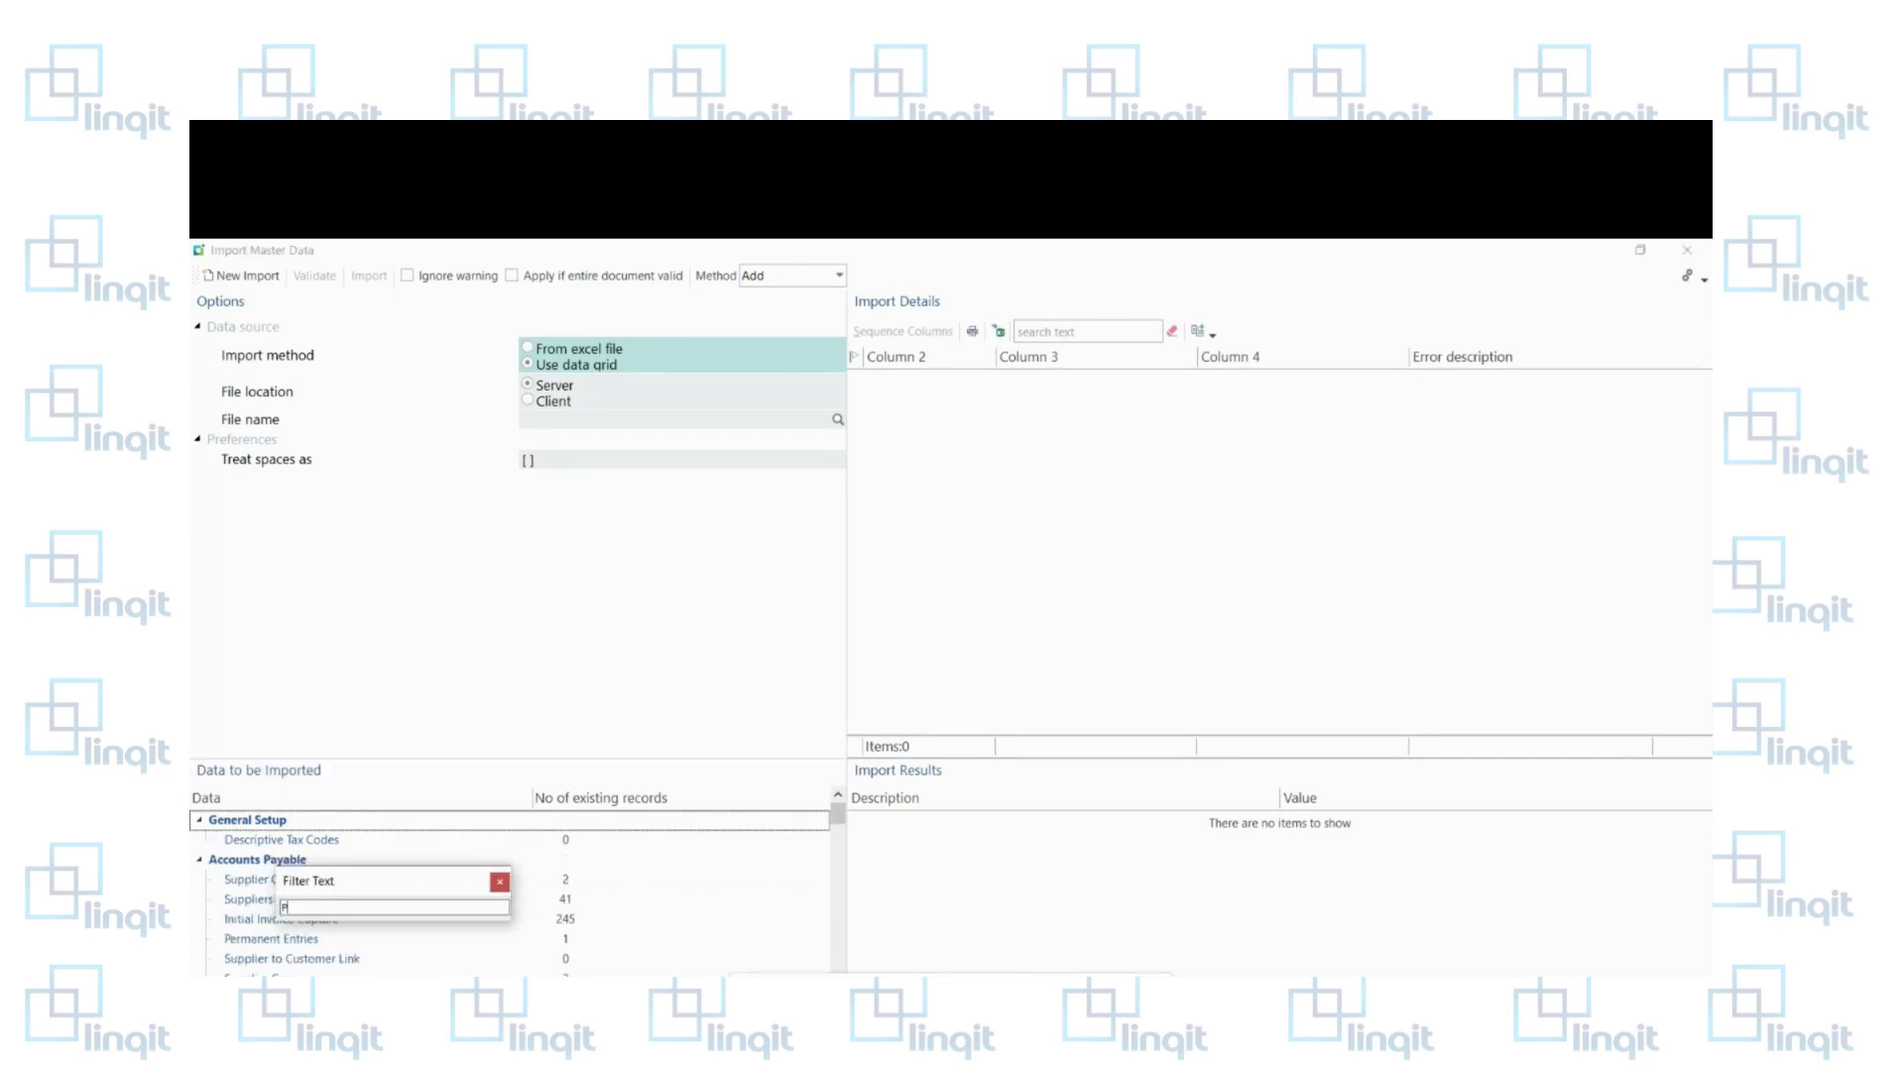
{"action": "type", "text": "RODUCT CLASS"}
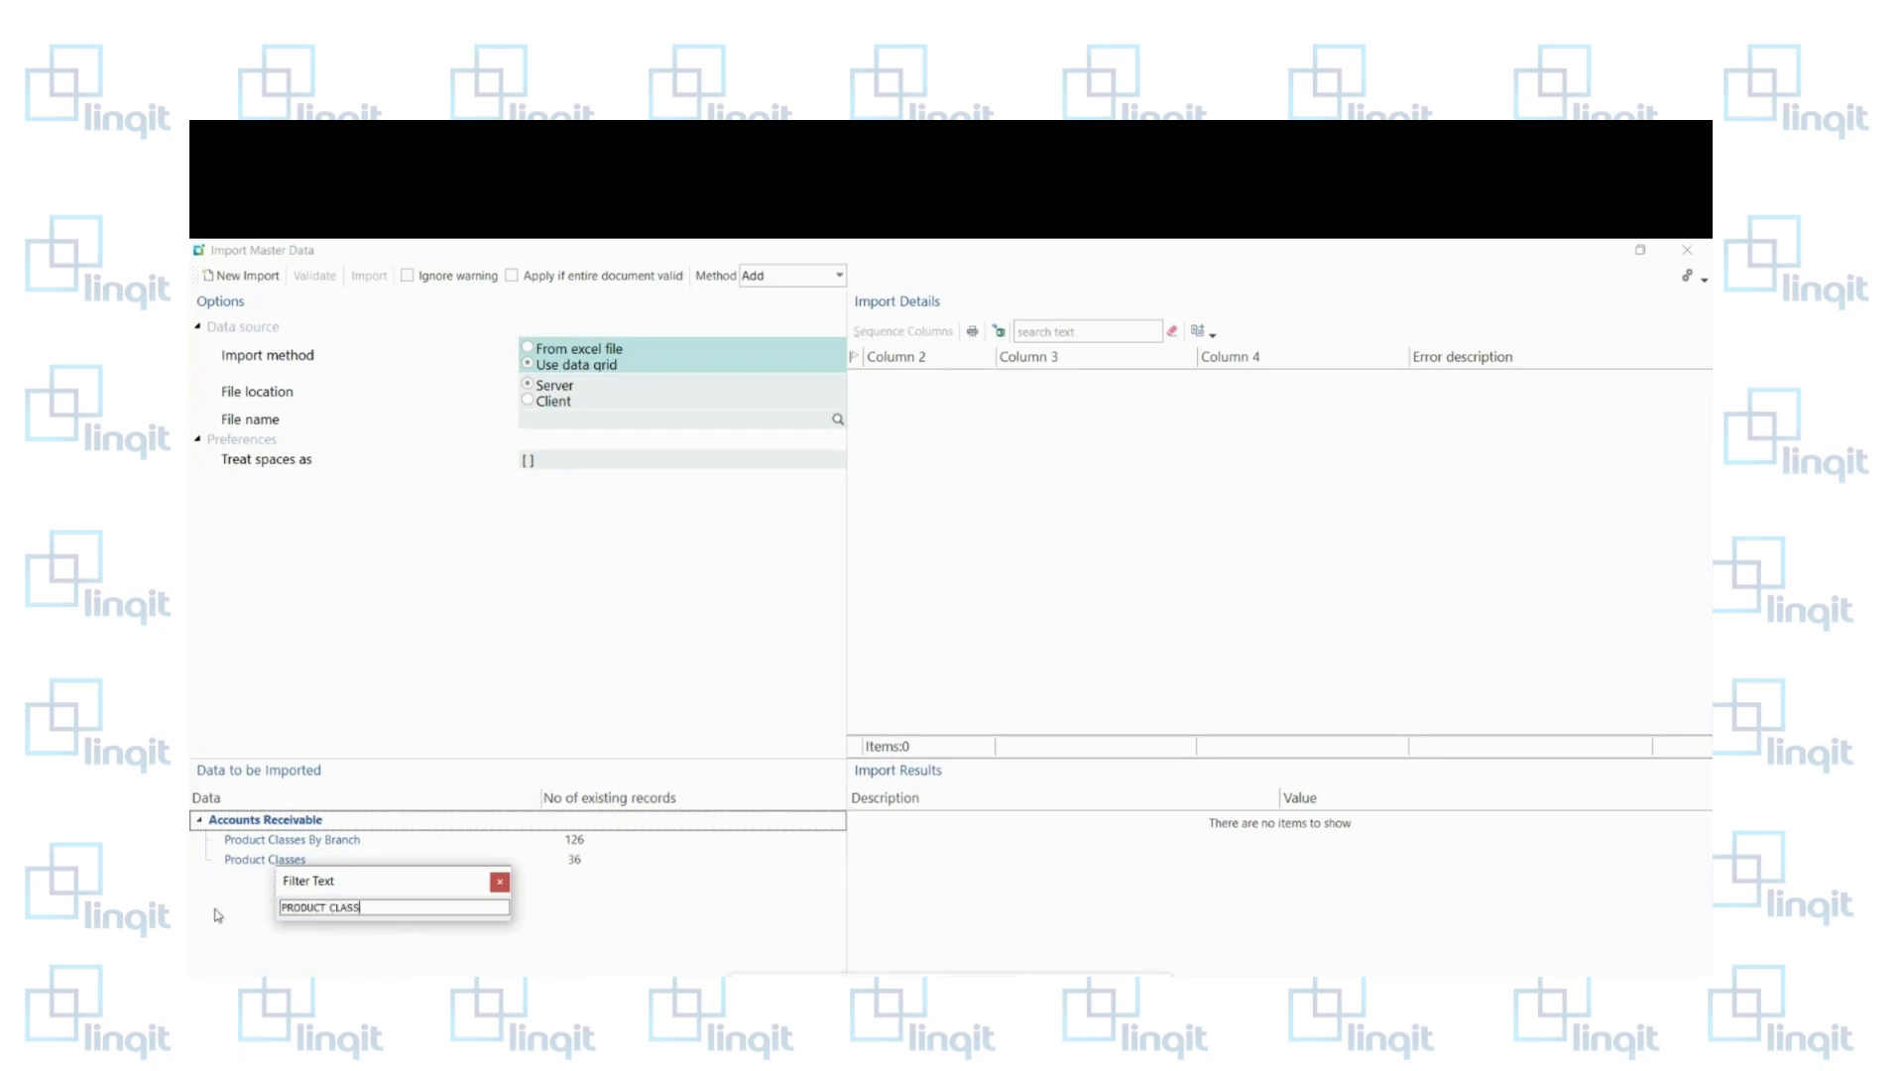
{"action": "left_click", "coordinate": [258, 863]}
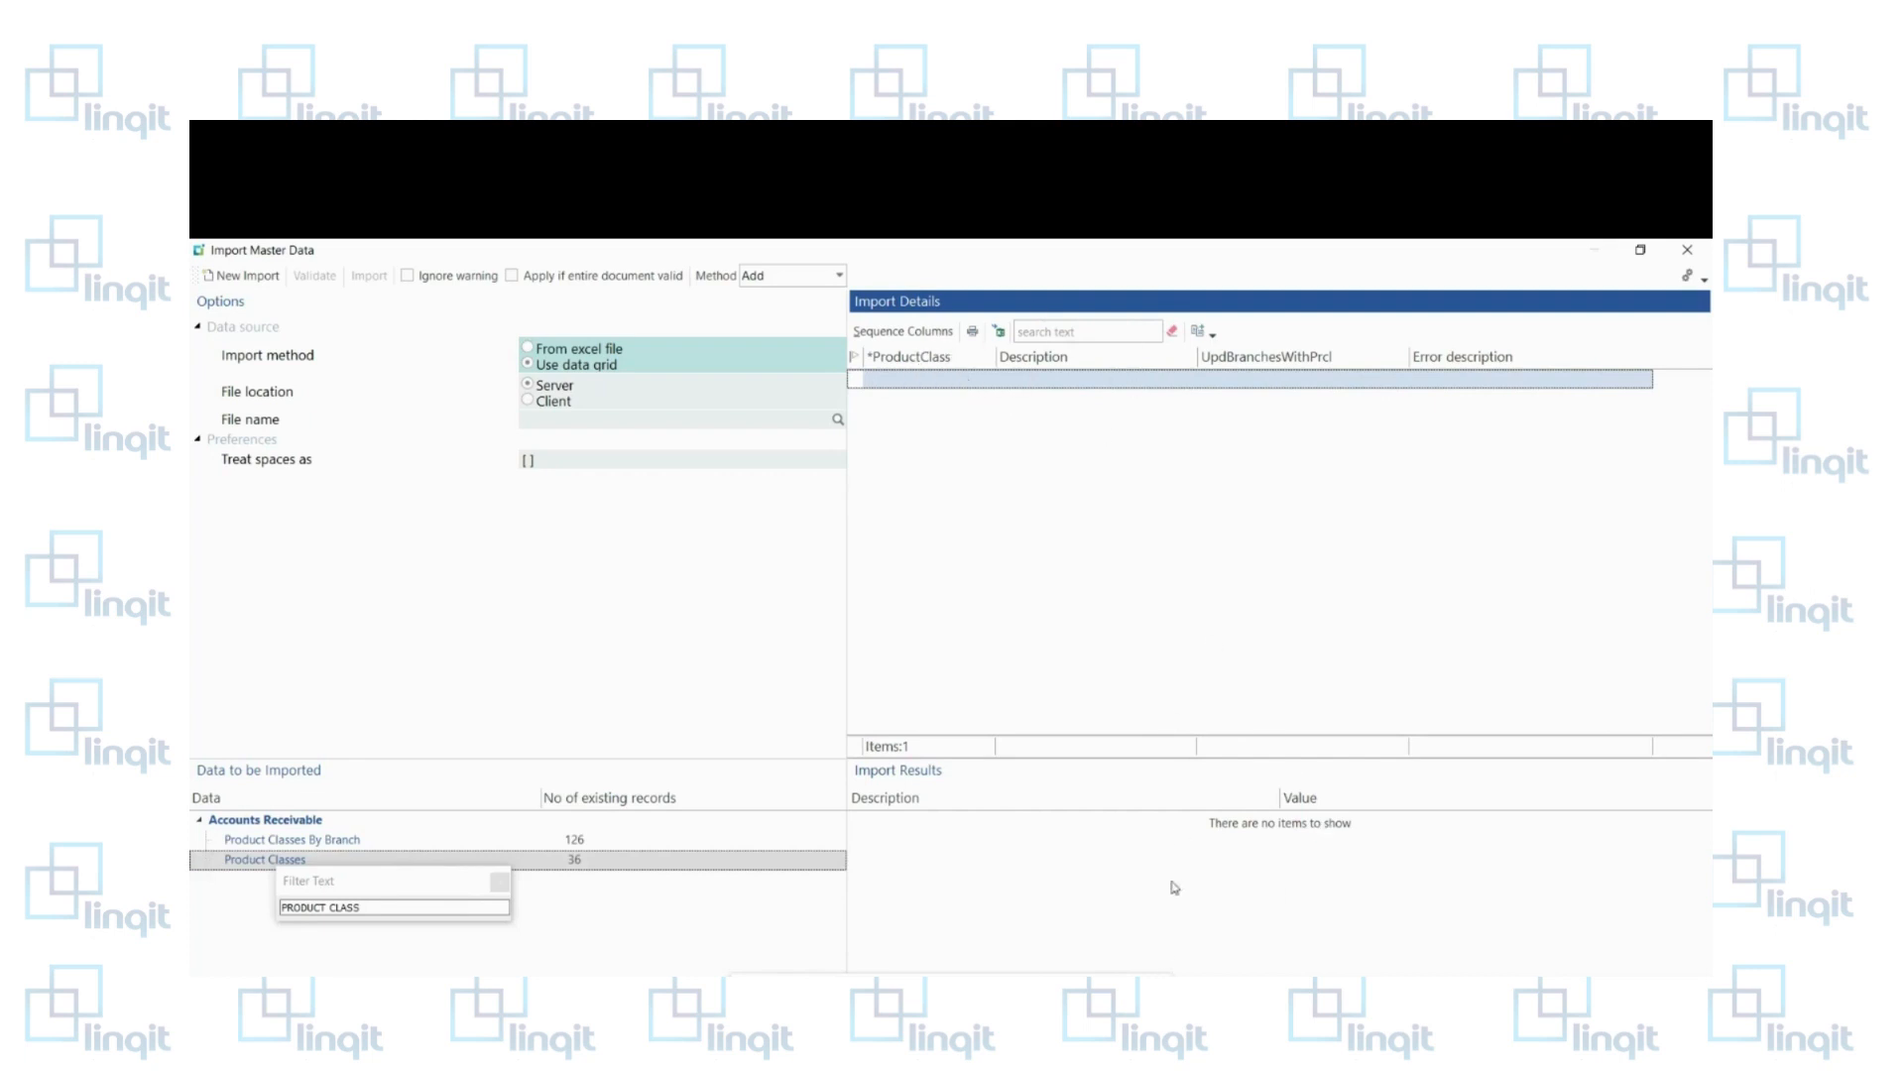
Step: Switch to the PRODUCT CLASSES workbook in Excel and copy the product class rows from A3 to D105
{"action": "left_click", "coordinate": [1001, 975]}
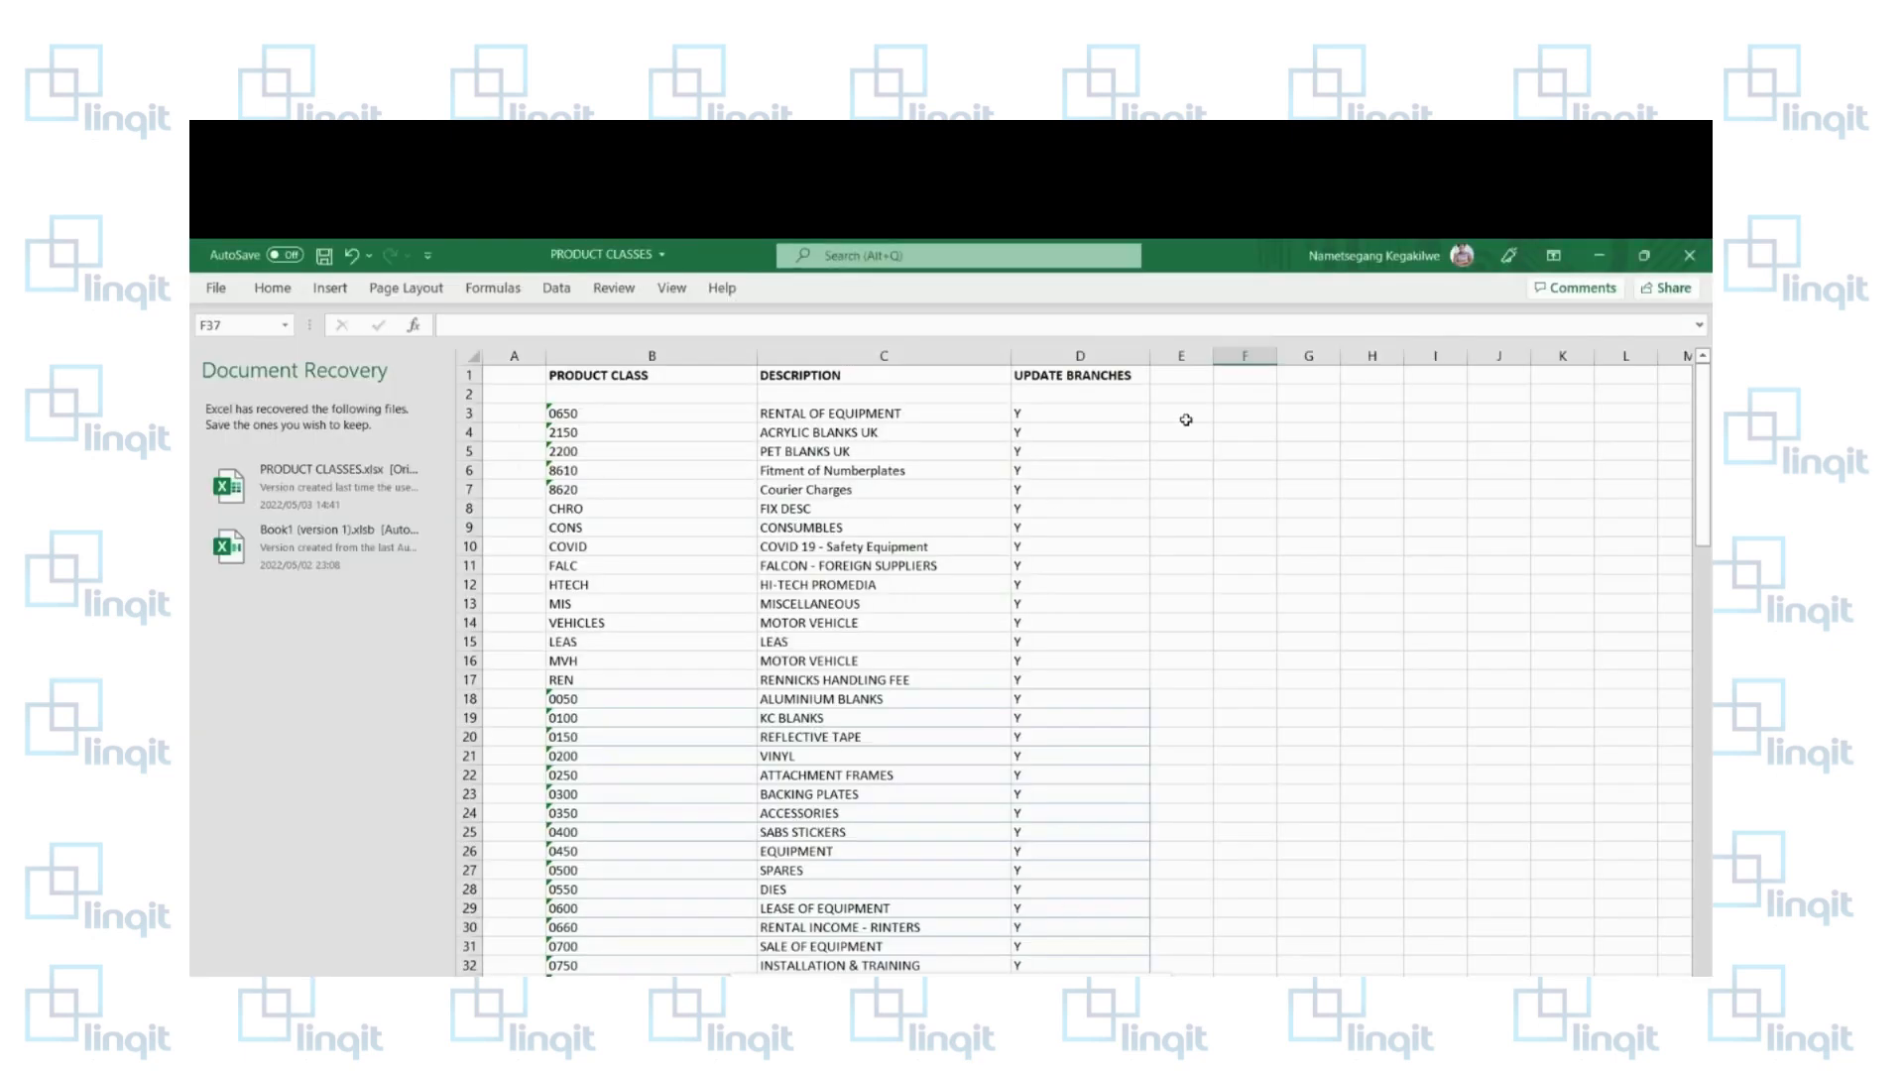
{"action": "left_click", "coordinate": [1638, 257]}
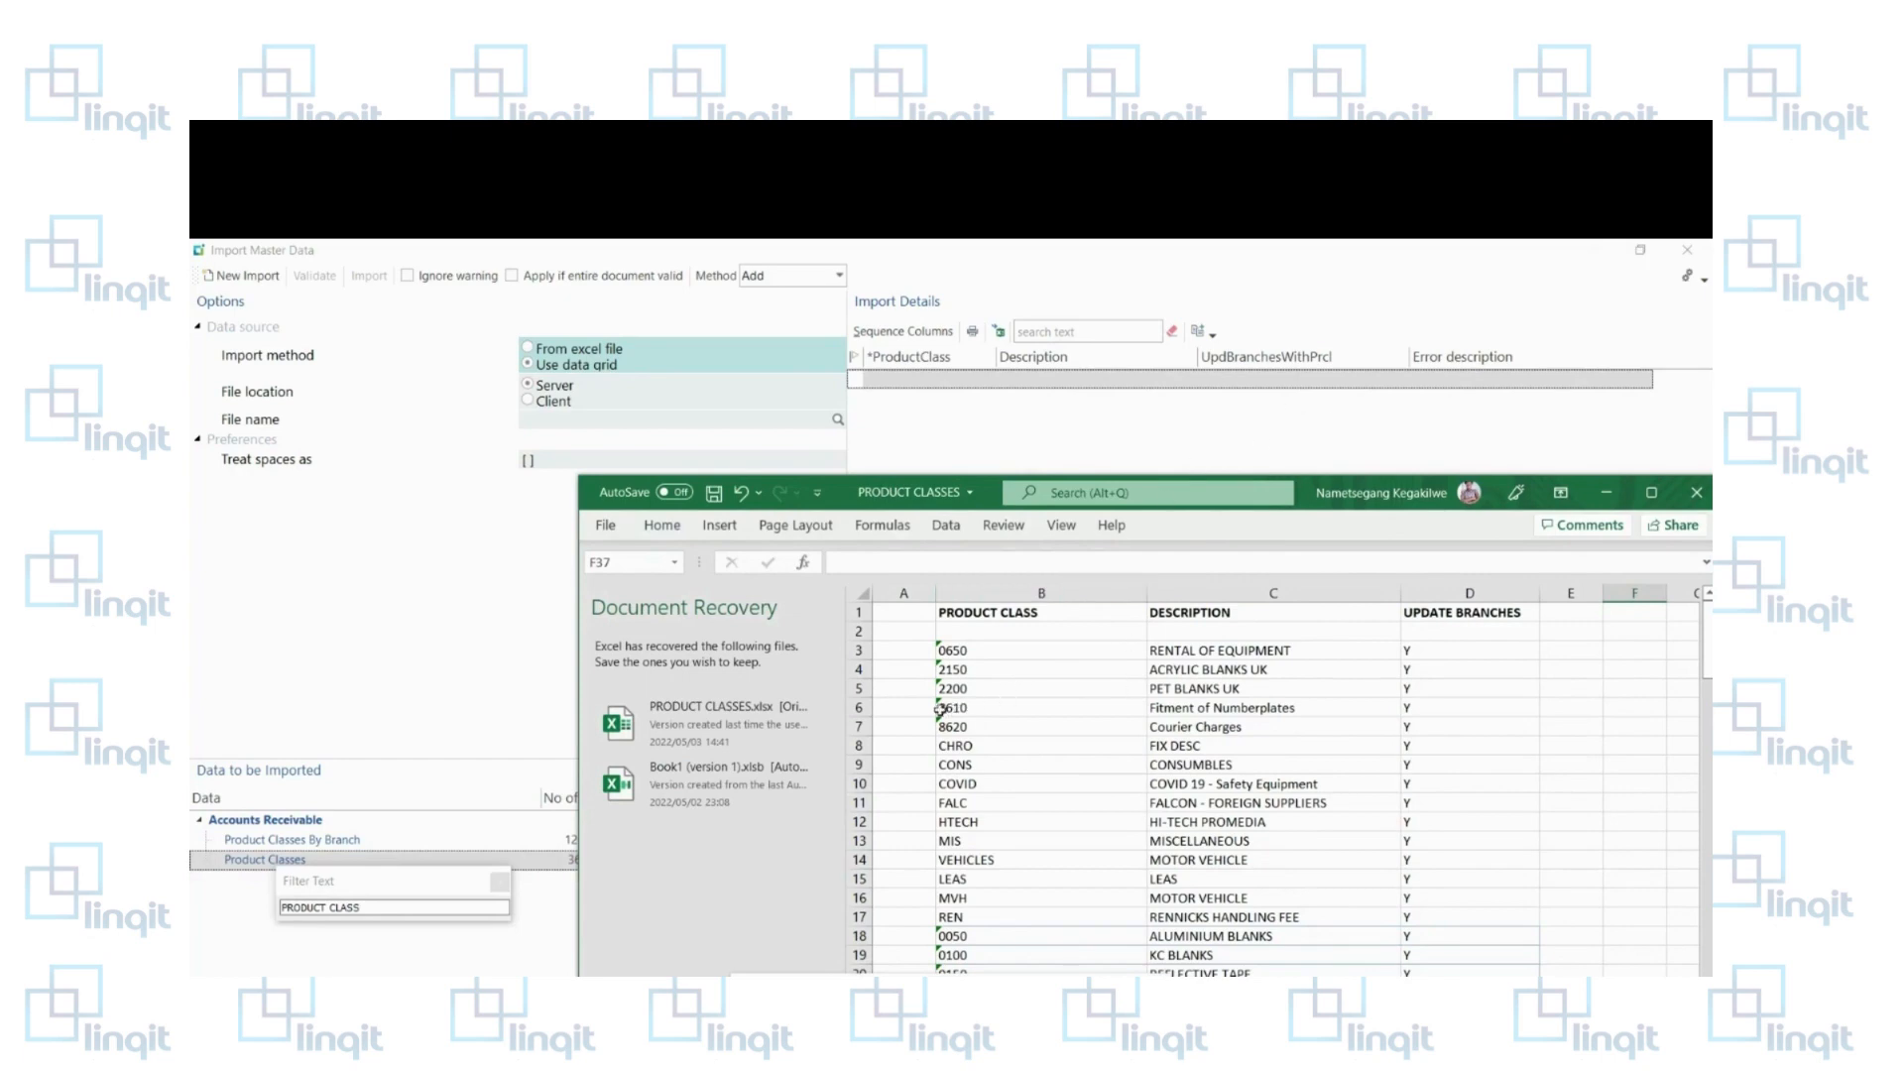
{"action": "key", "text": "super+Up"}
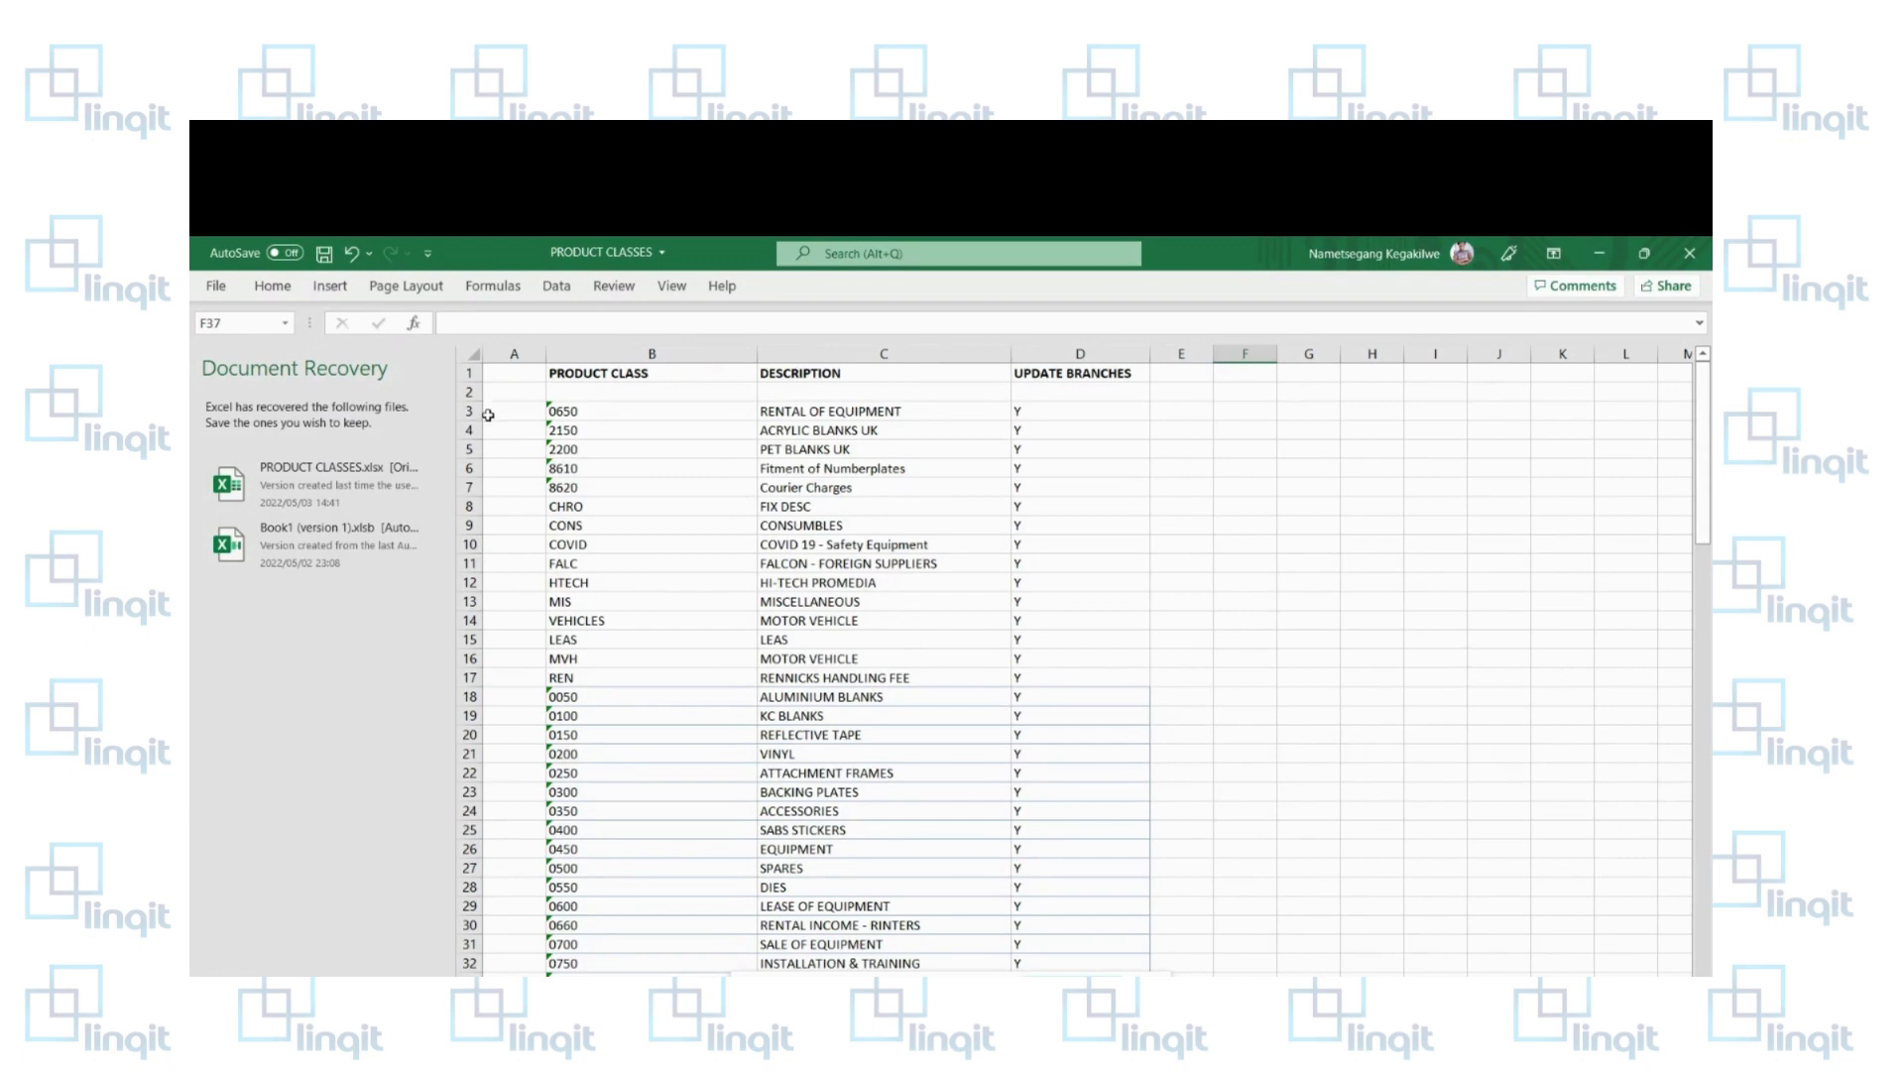
{"action": "left_click_drag", "start_coordinate": [493, 414], "coordinate": [1049, 881]}
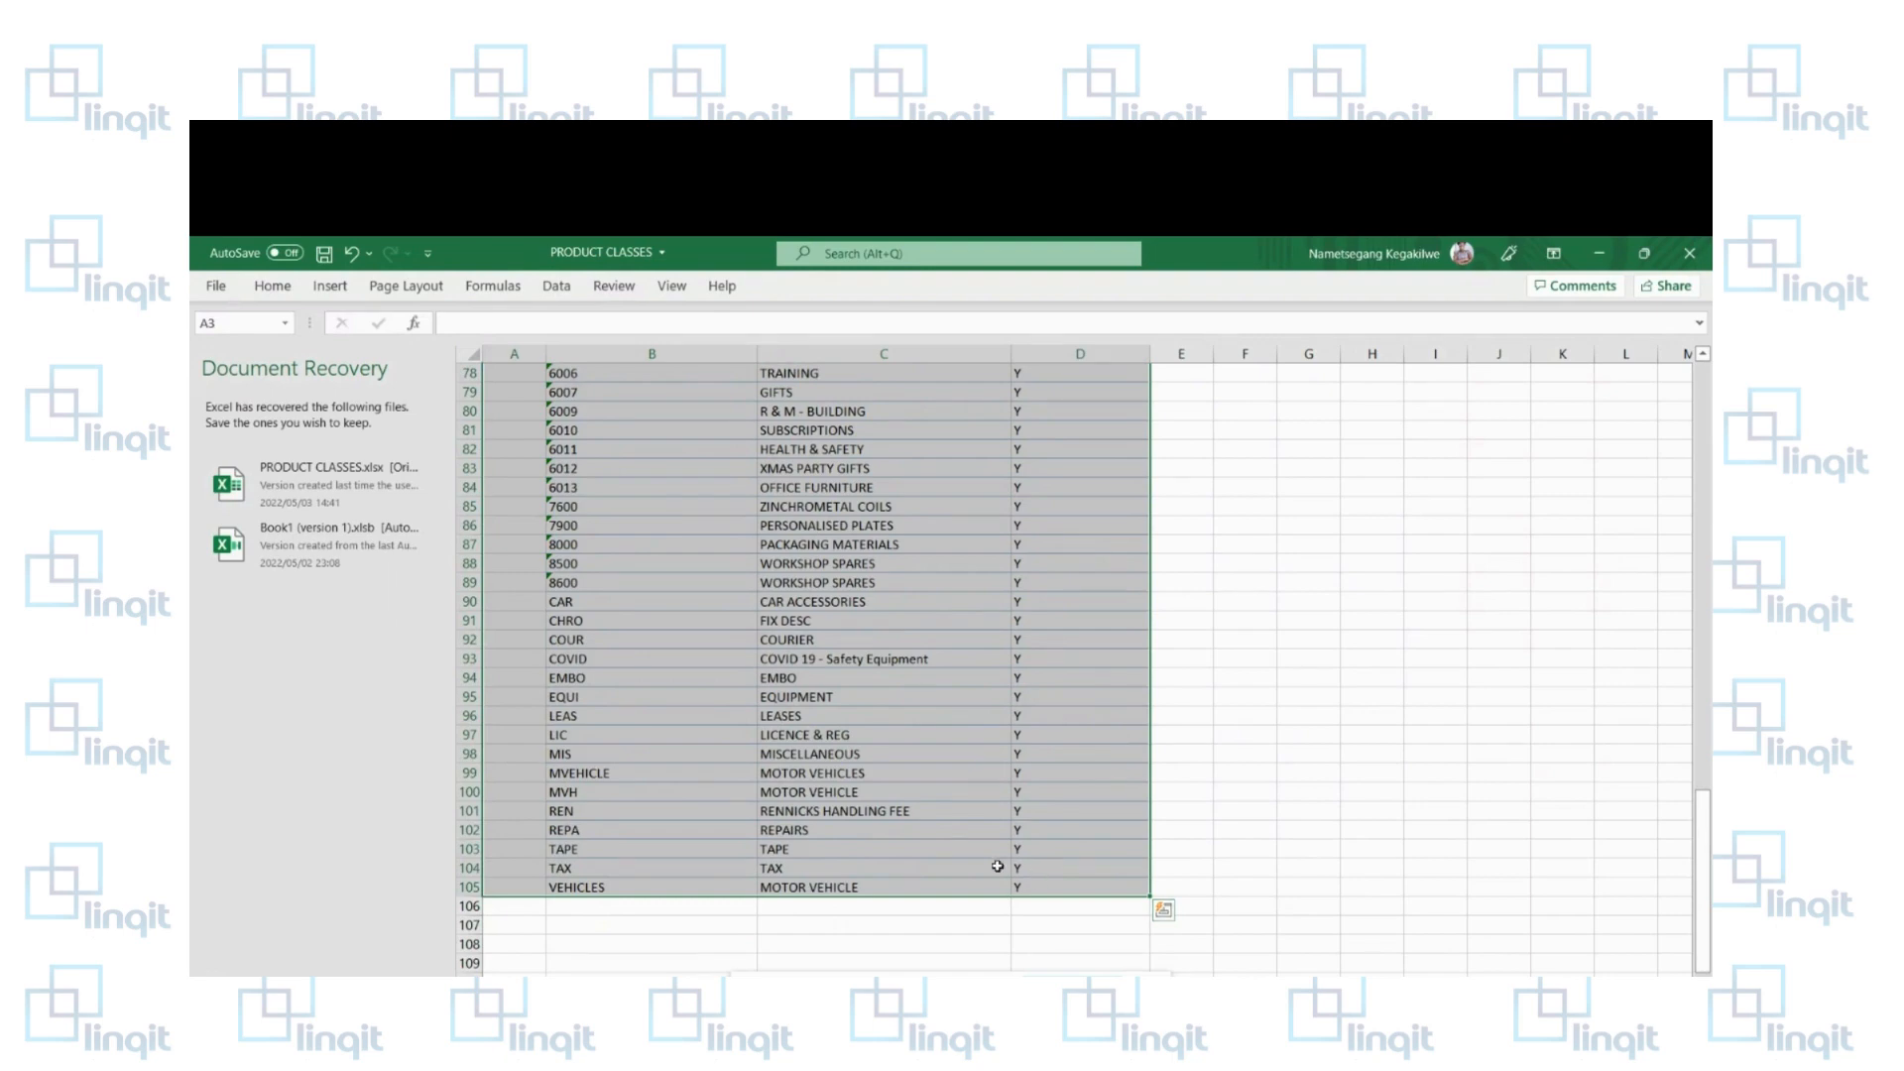
{"action": "right_click", "coordinate": [936, 786]}
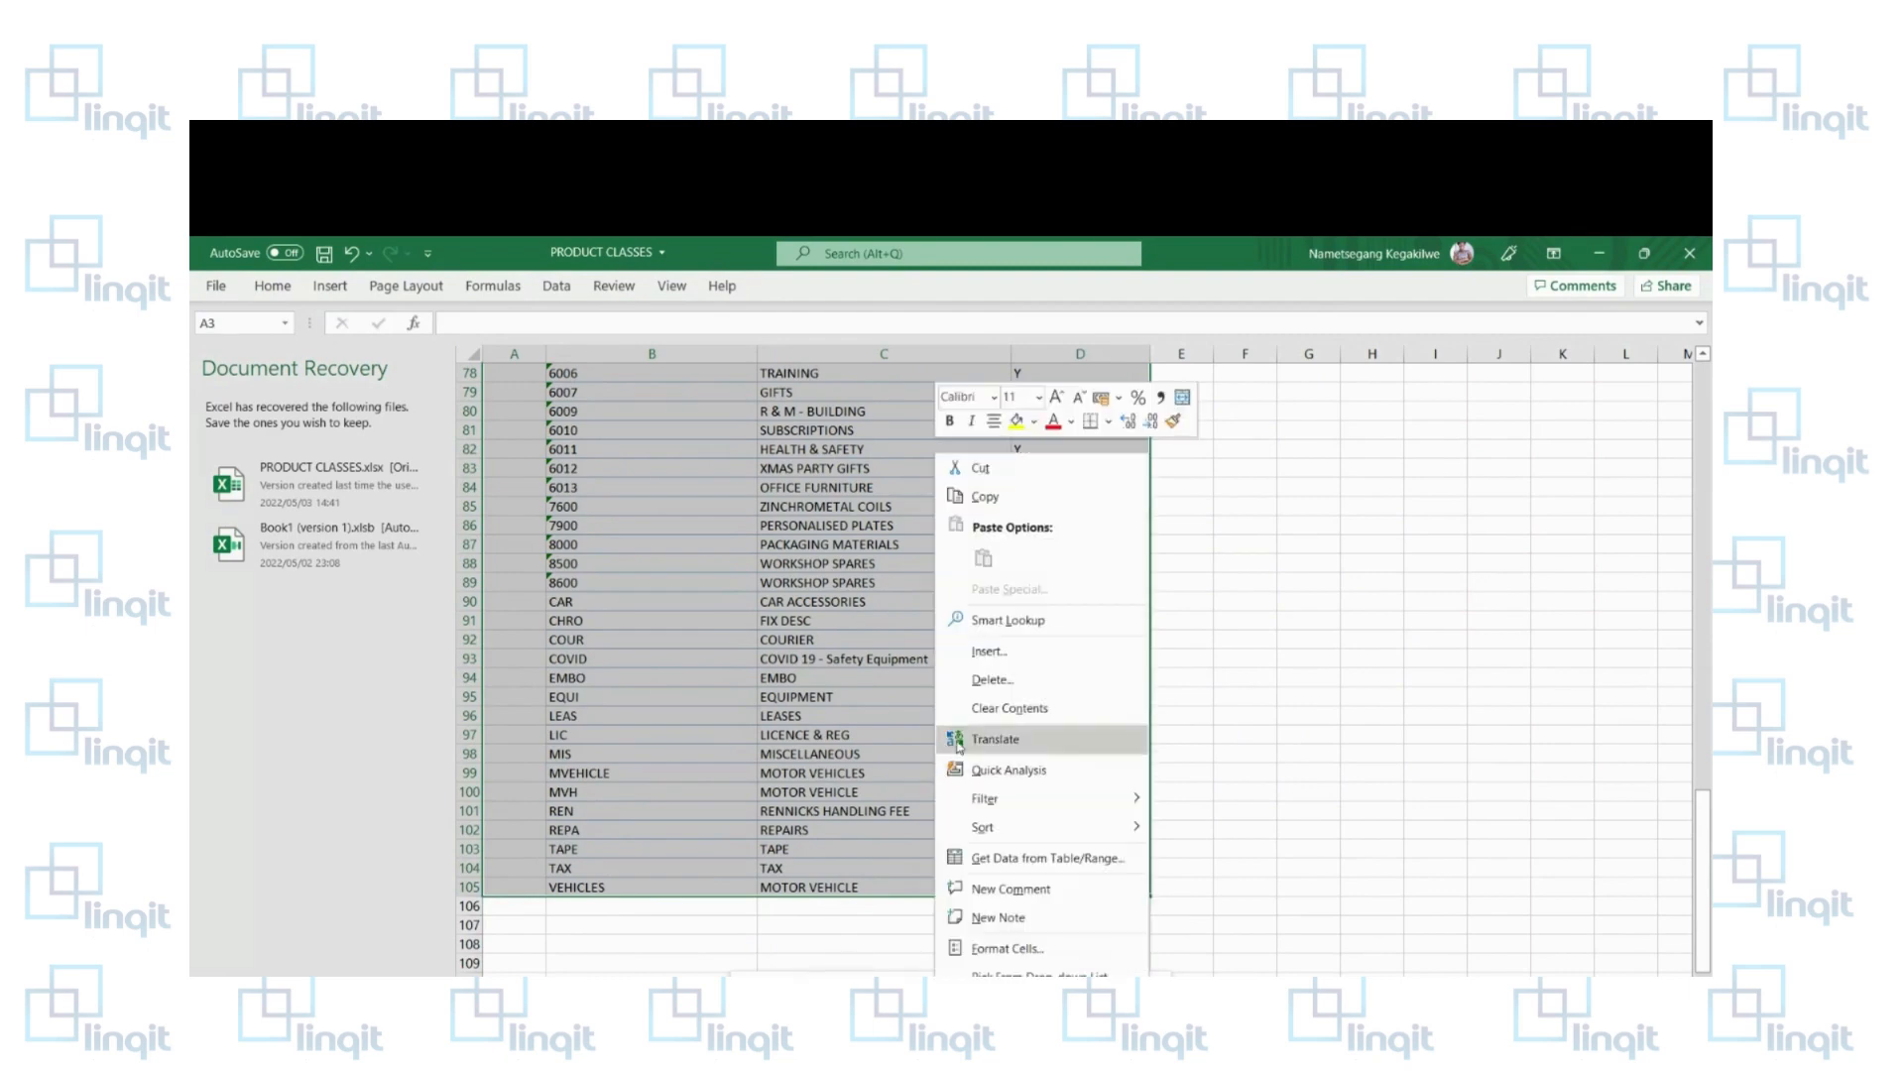
{"action": "left_click", "coordinate": [1000, 499]}
{"action": "scroll", "coordinate": [1001, 503], "scroll_direction": "up", "scroll_amount": 20}
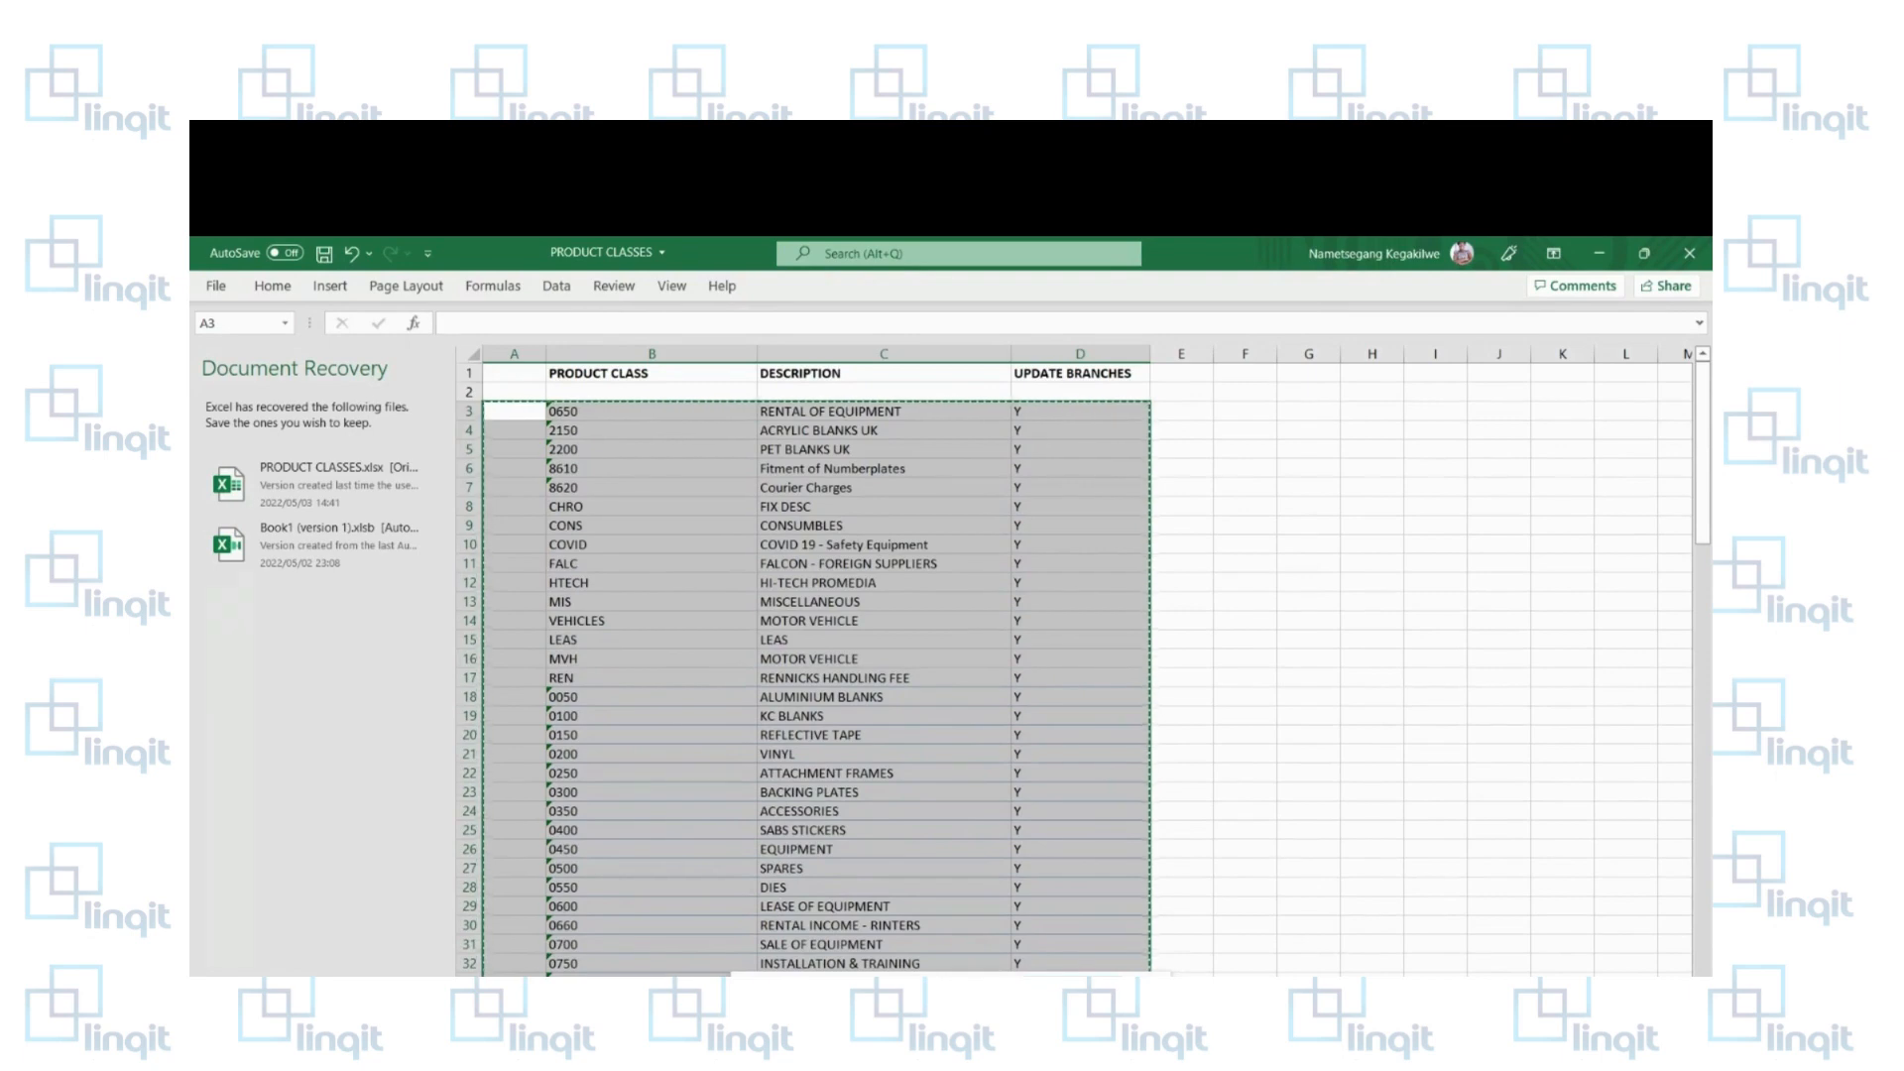
Step: Return to Import Master Data in SYSPRO, paste the copied rows into the import details grid and validate them
{"action": "left_click", "coordinate": [1048, 1069]}
{"action": "left_click", "coordinate": [965, 975]}
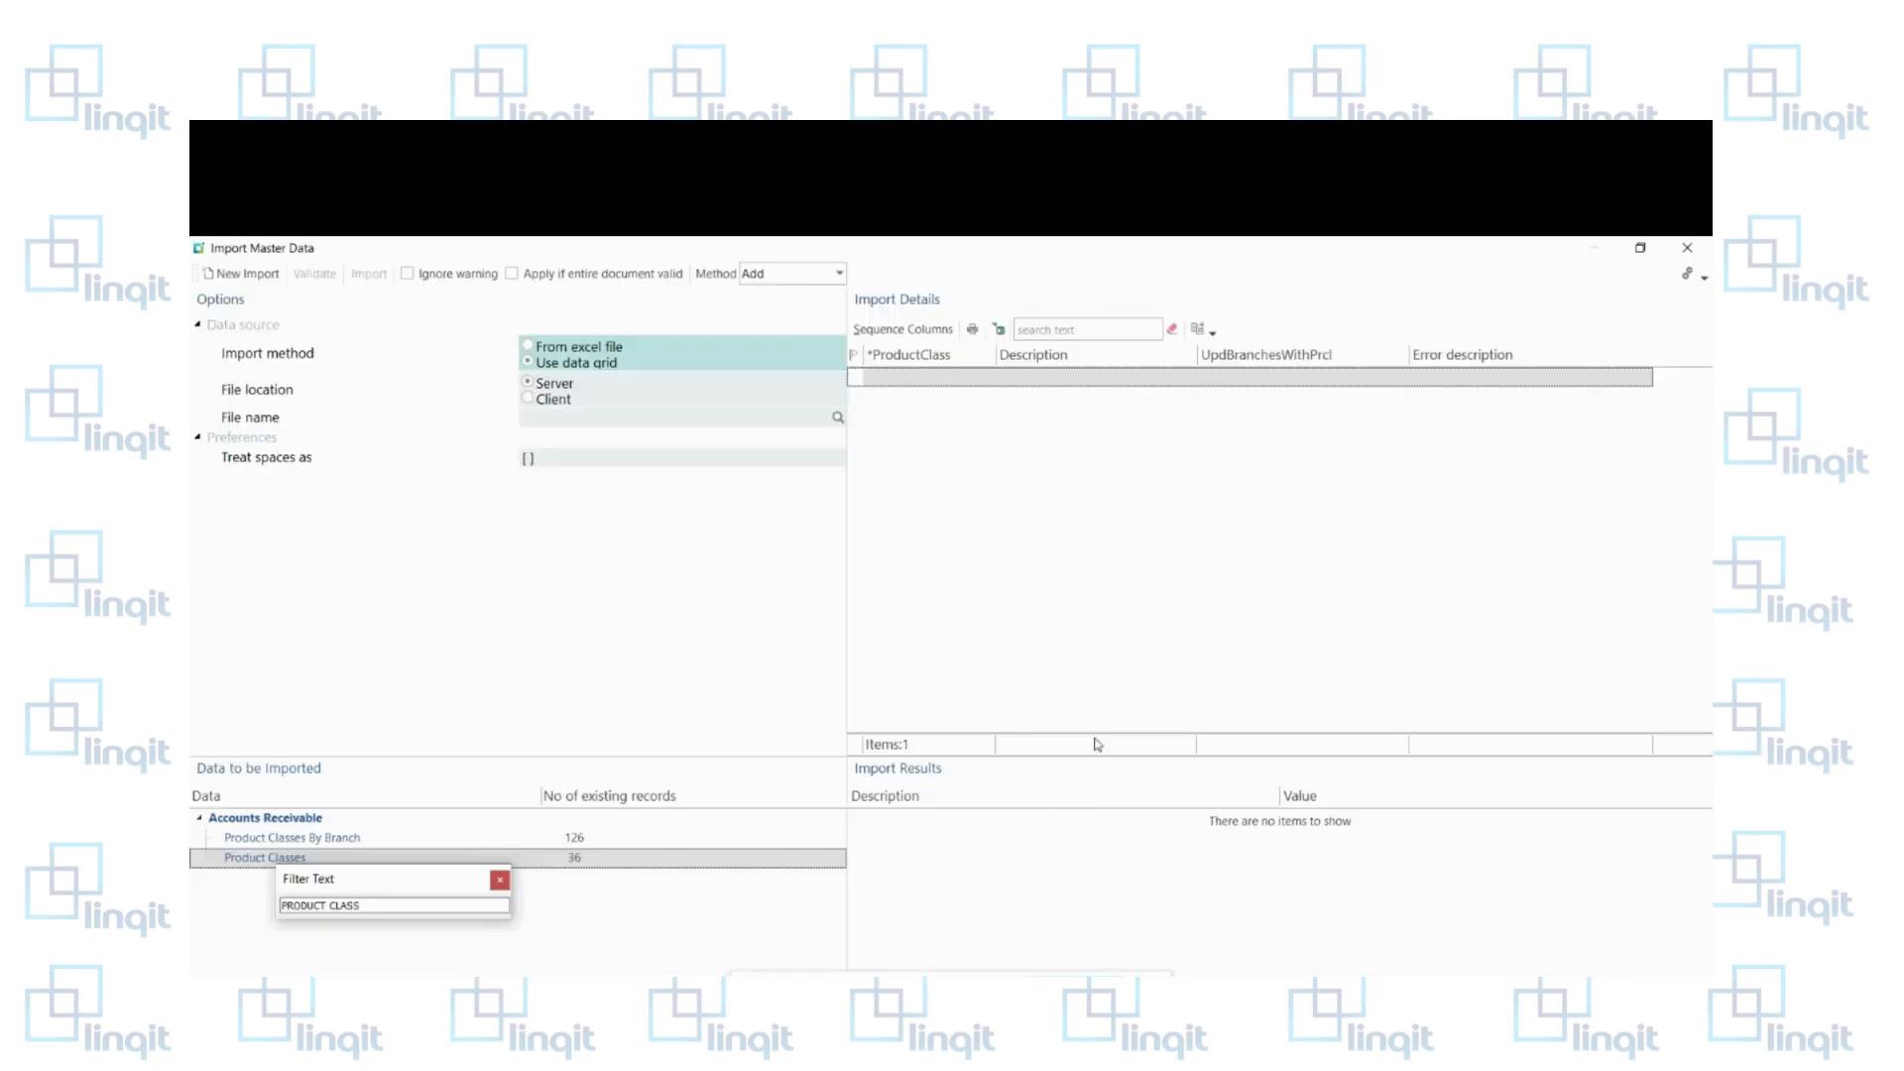
{"action": "left_click", "coordinate": [1198, 329]}
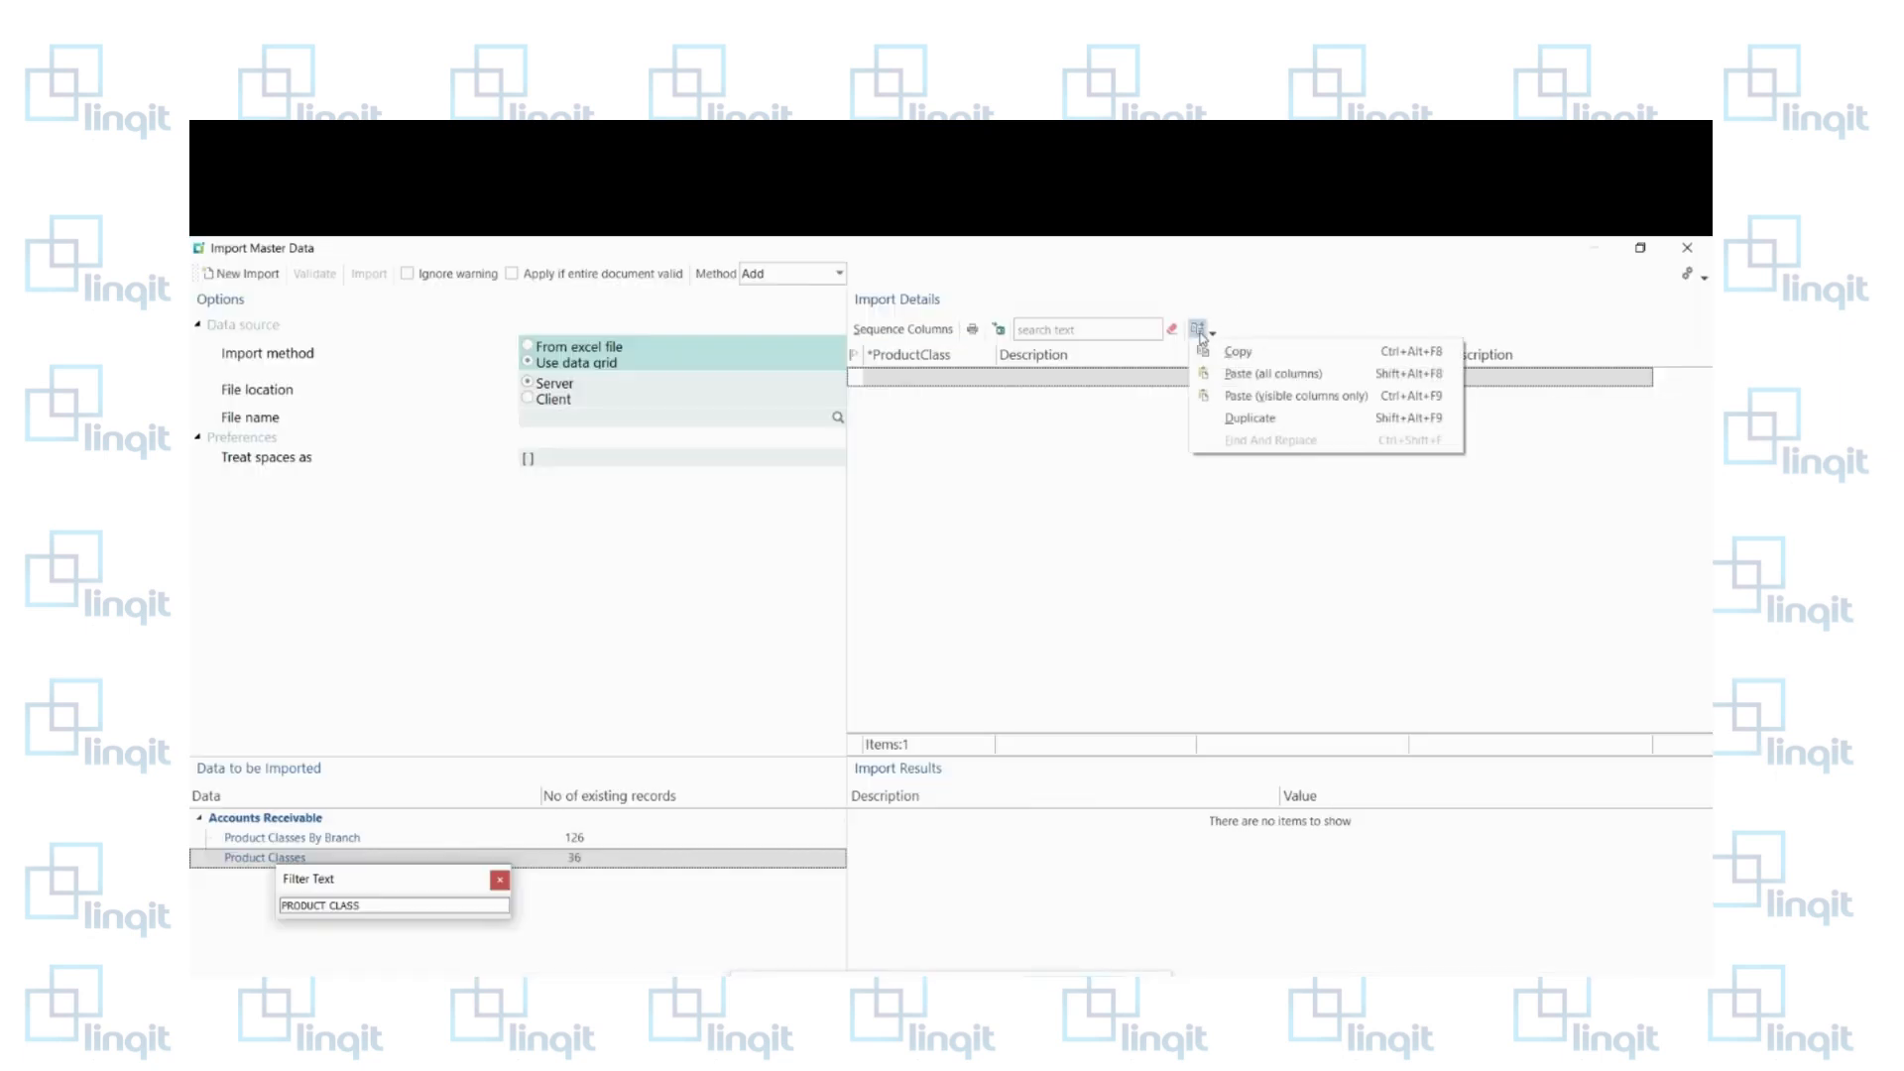
{"action": "left_click", "coordinate": [1208, 336]}
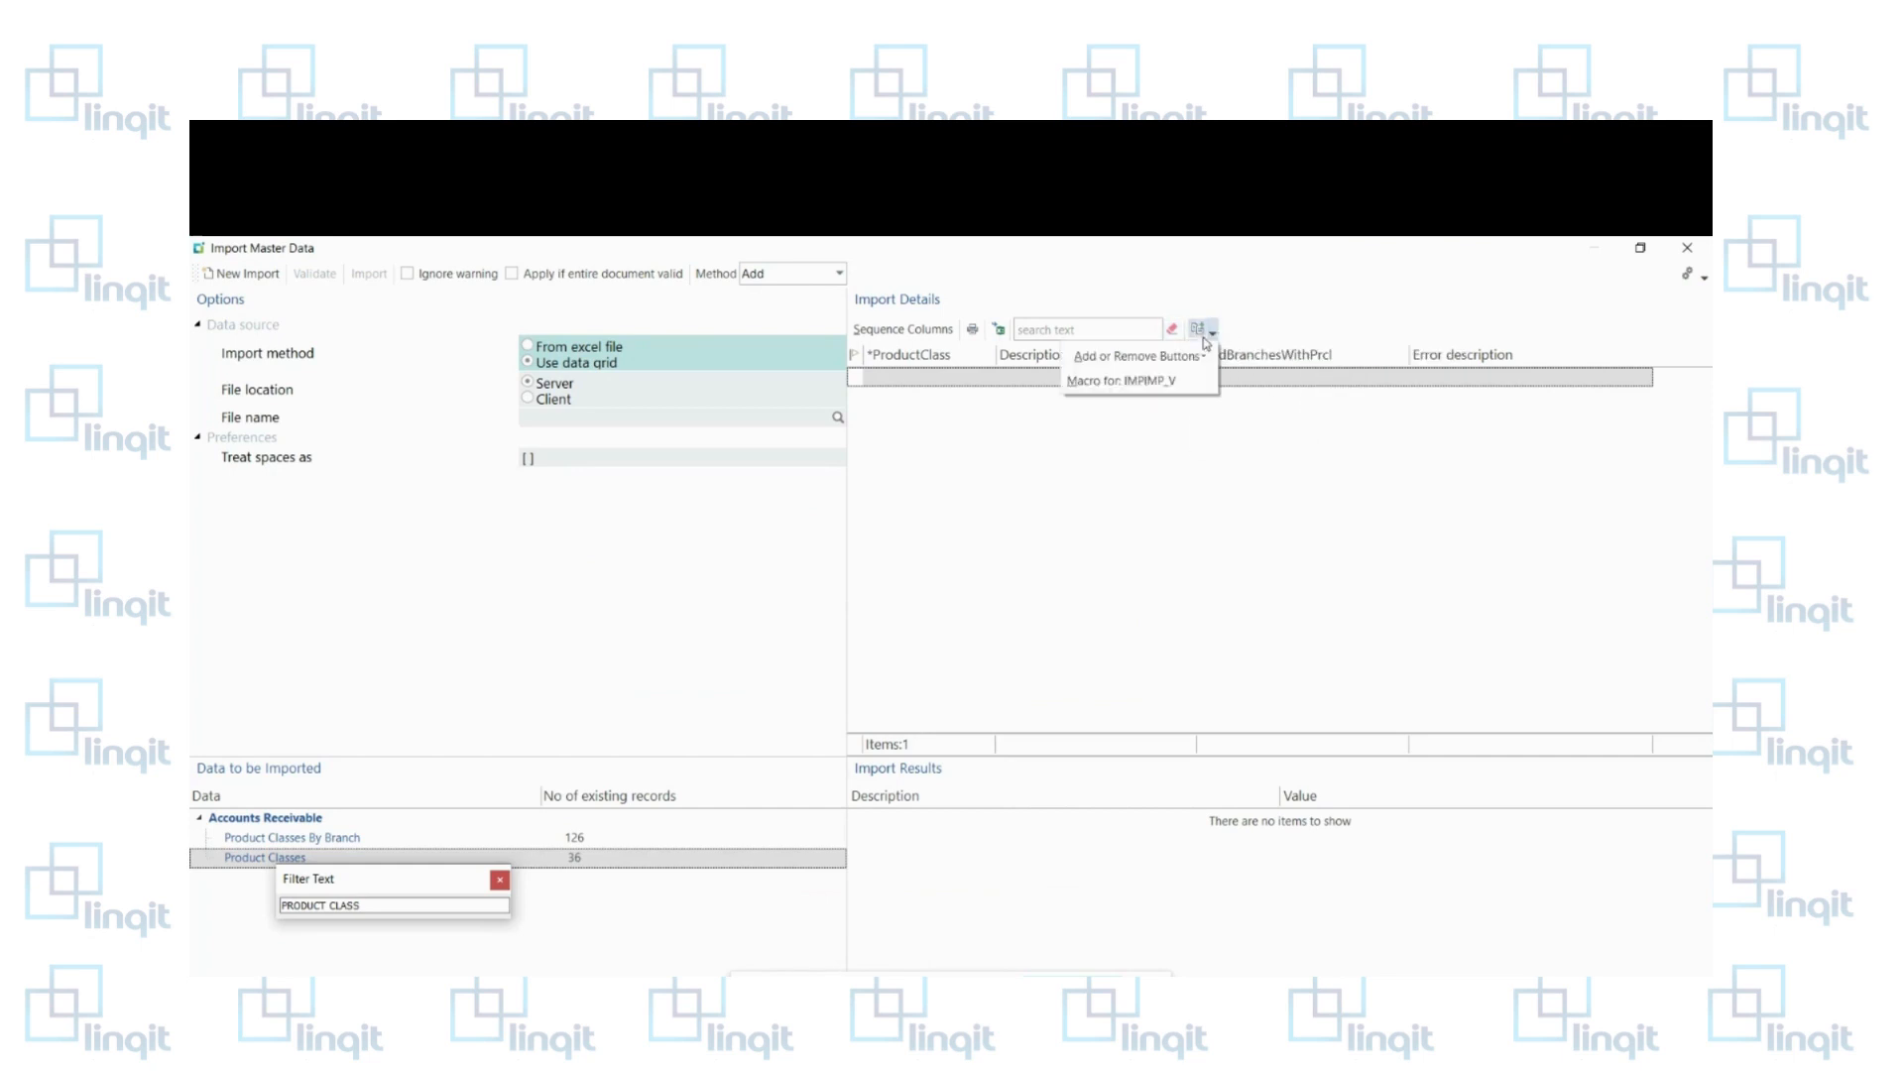
{"action": "left_click", "coordinate": [1199, 330]}
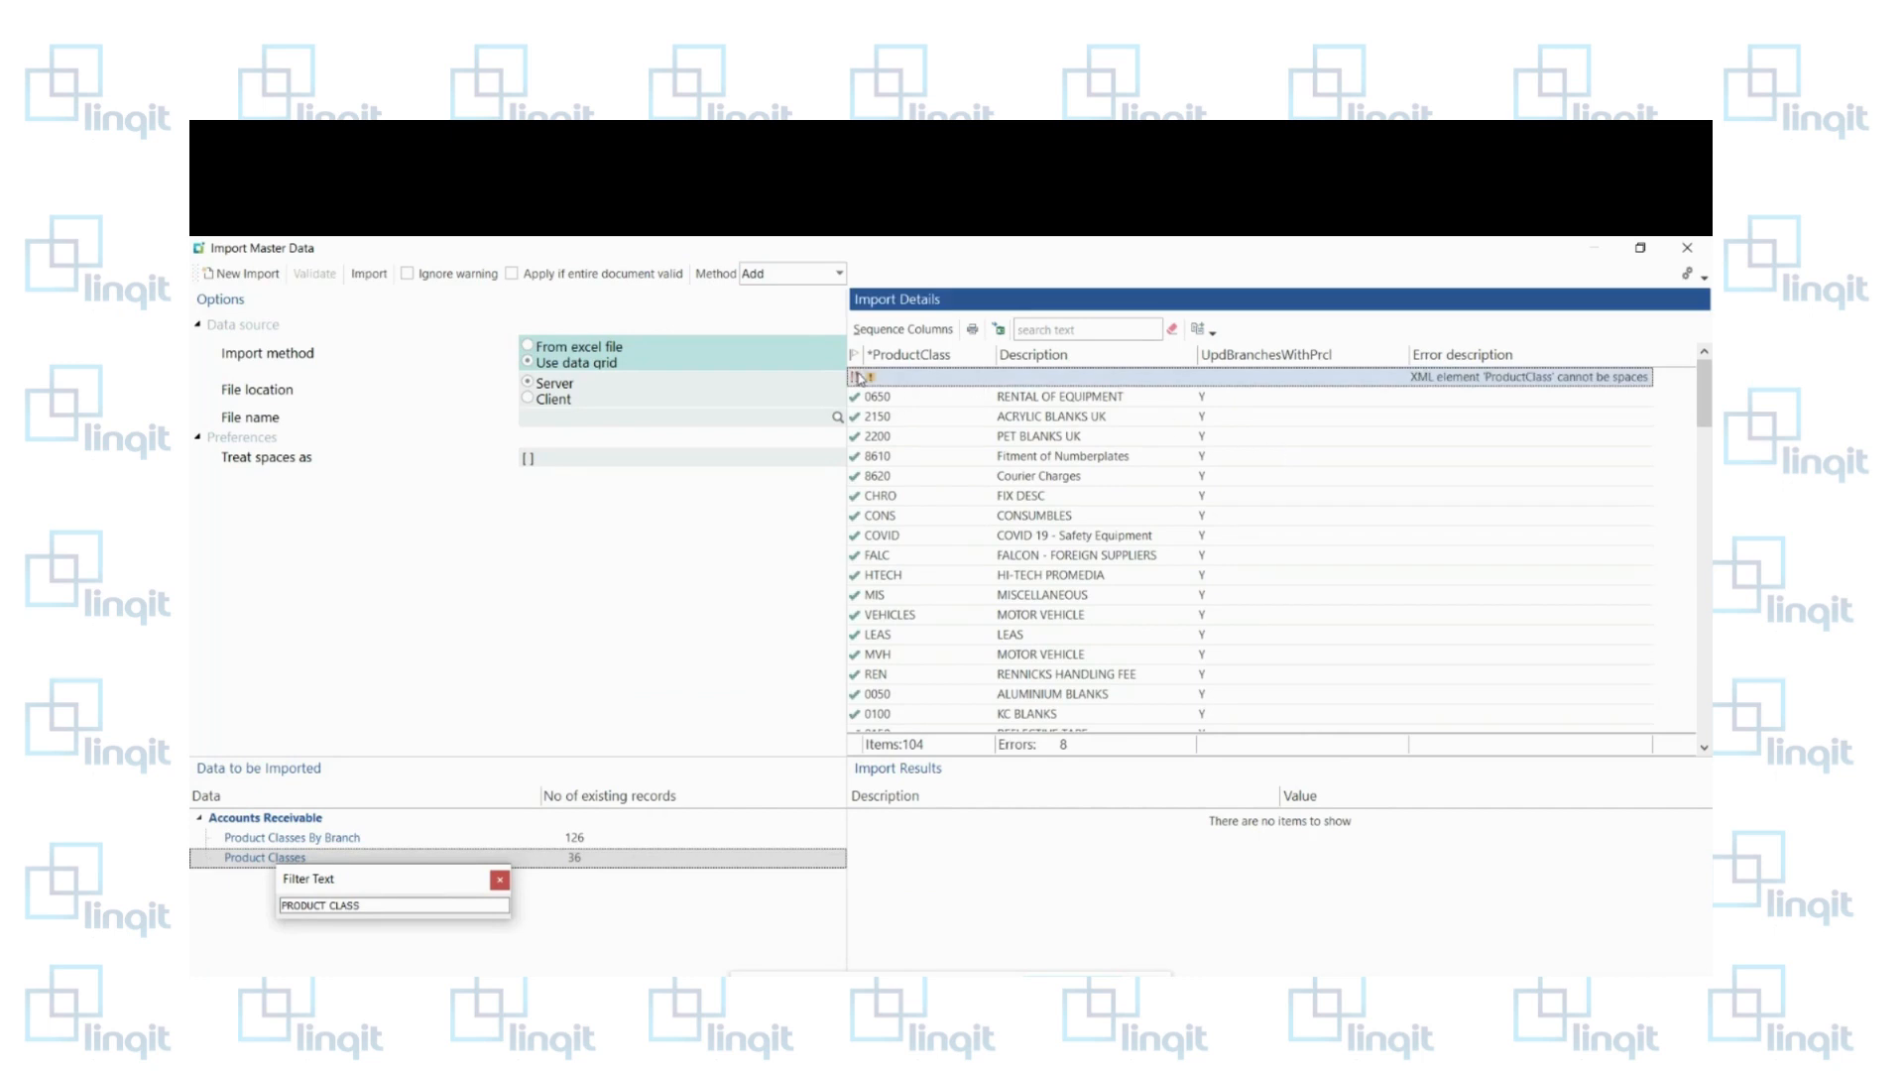
Step: Delete the blank first row and the duplicate CHRO and COVID entries flagged near the end of the import details
{"action": "key", "text": "Delete"}
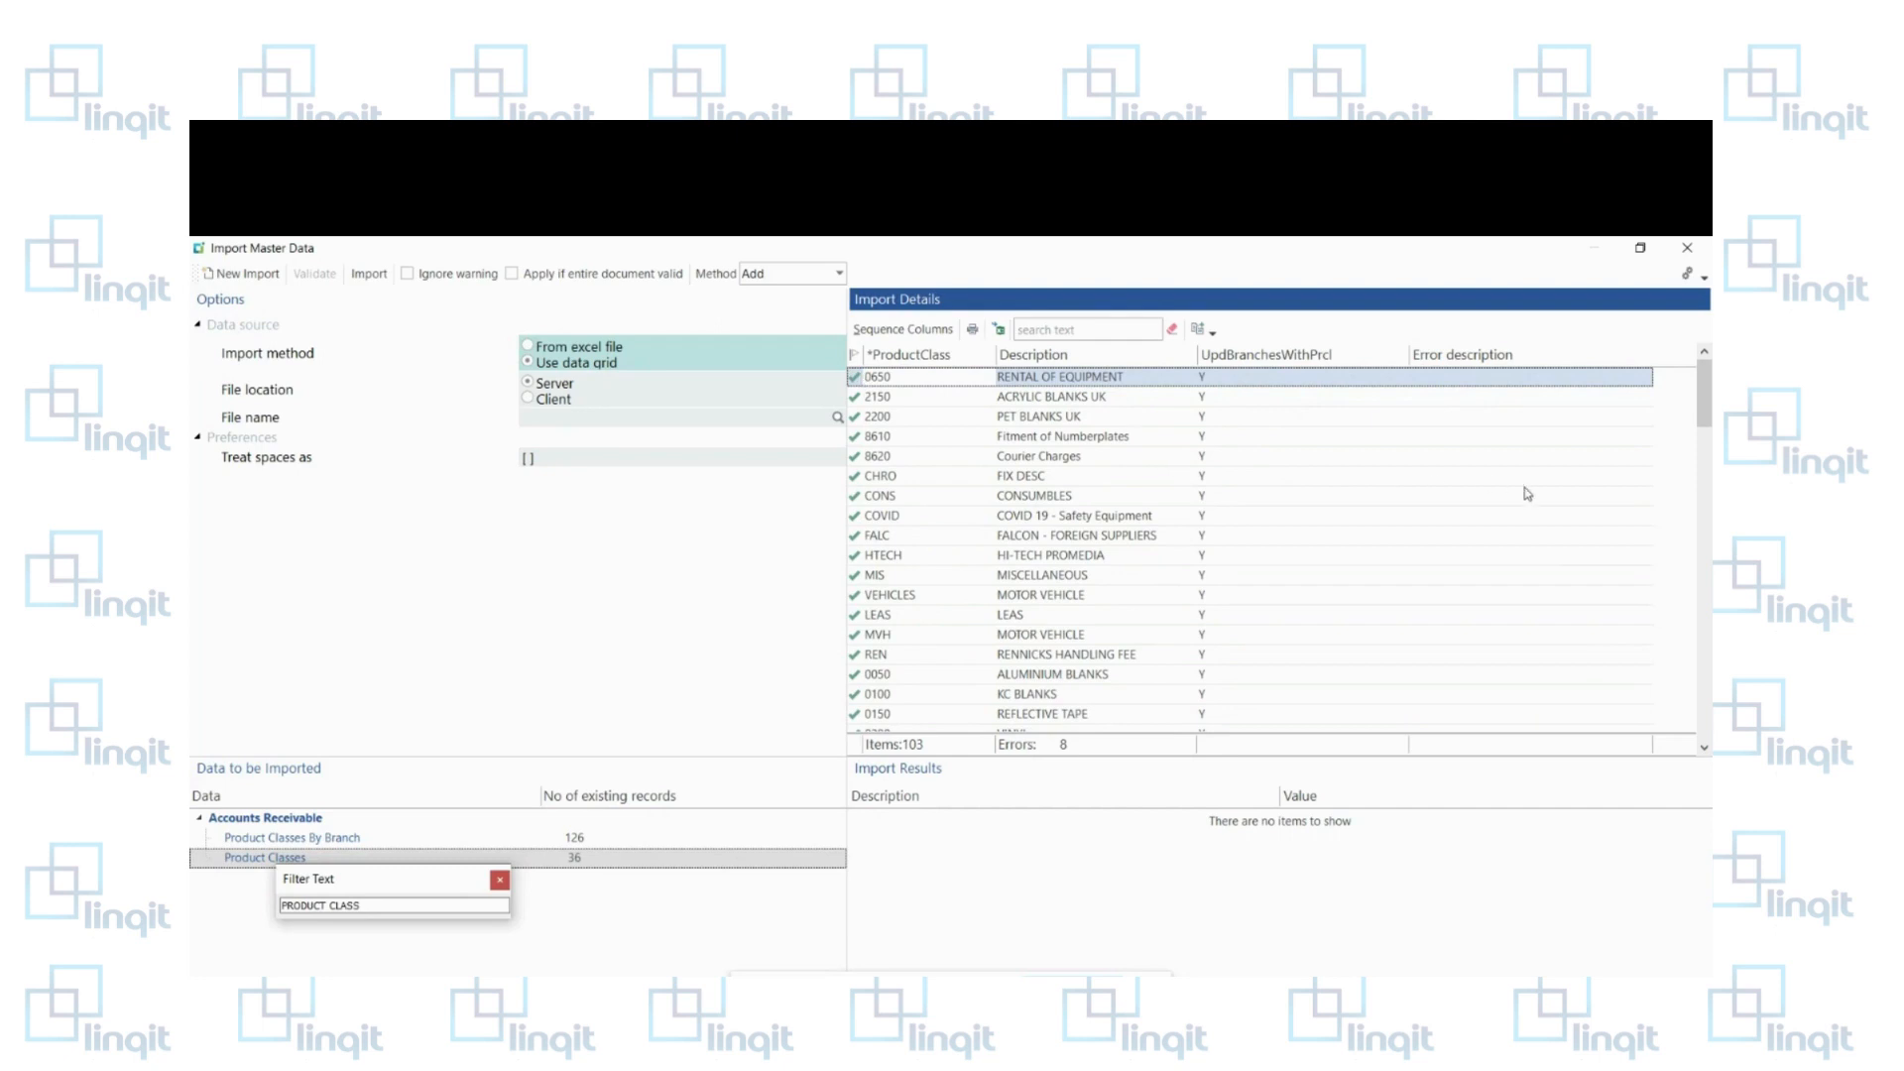
{"action": "left_click_drag", "start_coordinate": [1707, 392], "coordinate": [1671, 693]}
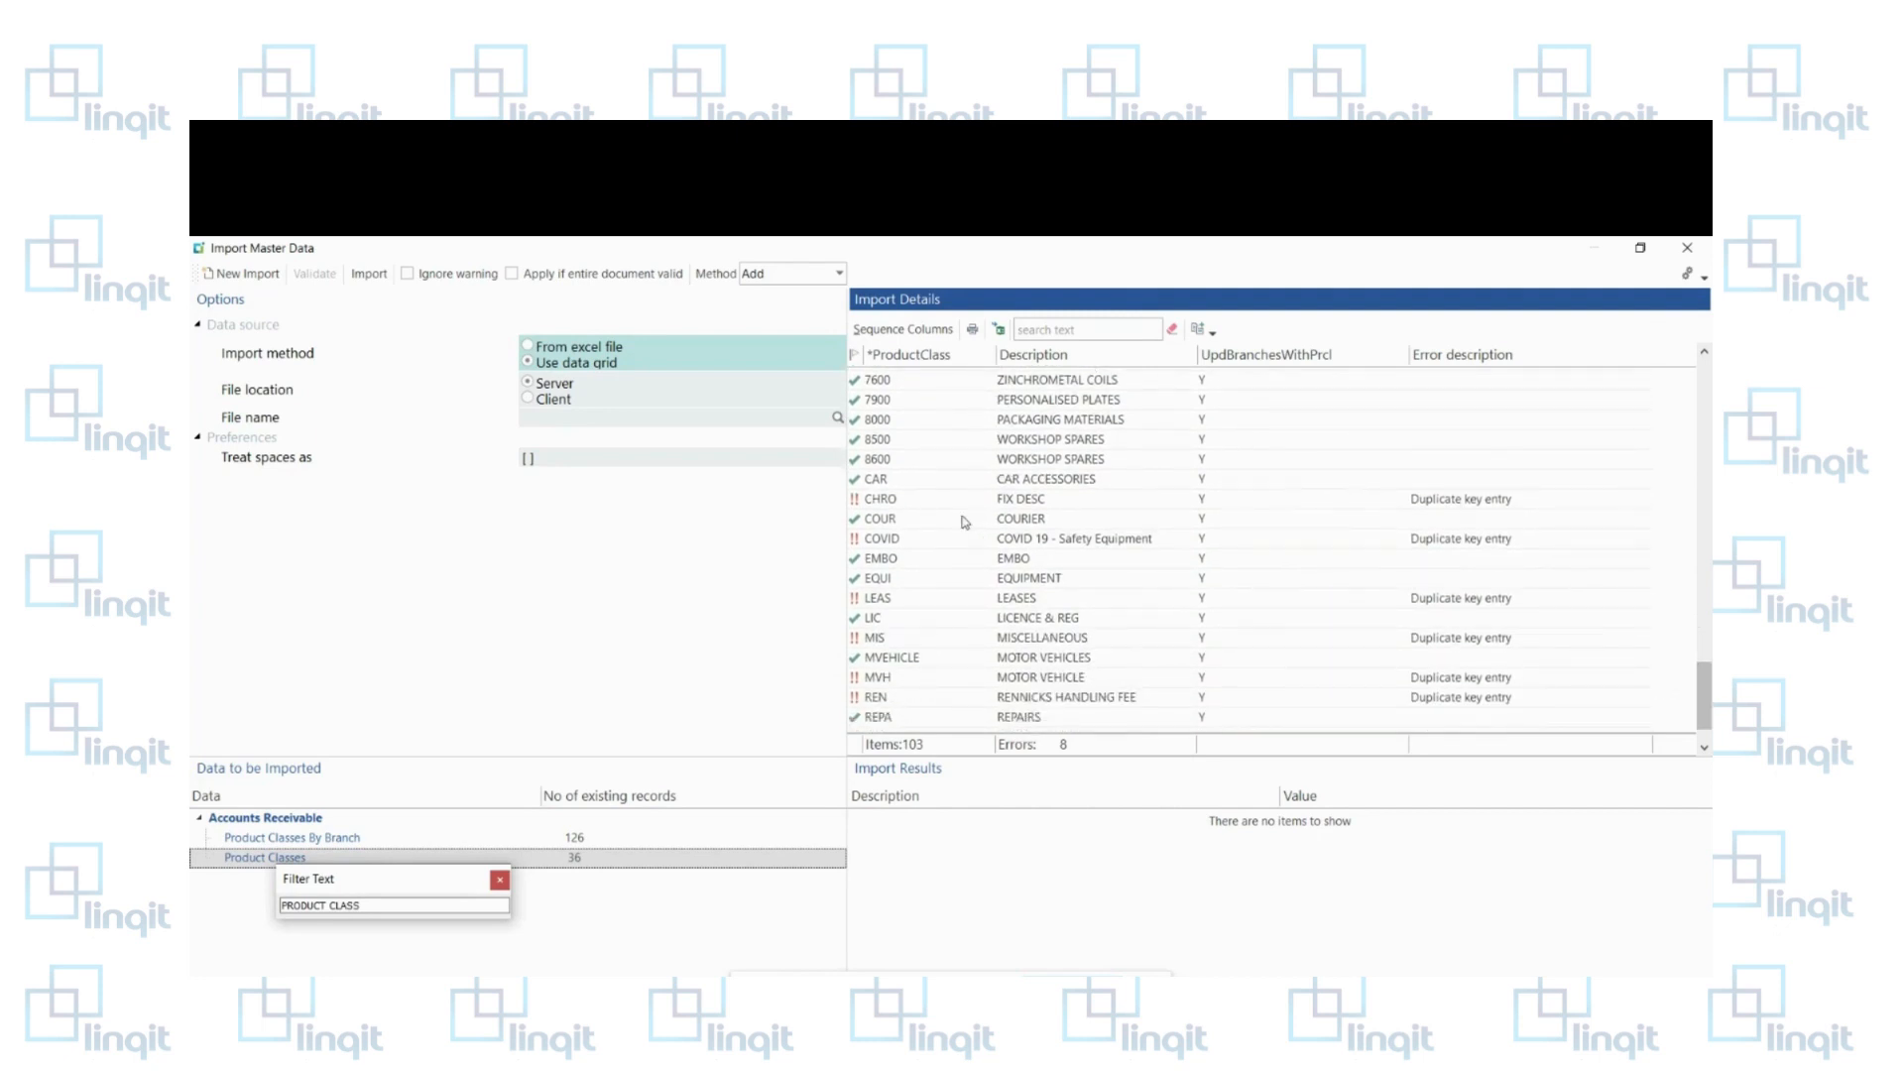
{"action": "left_click", "coordinate": [883, 501]}
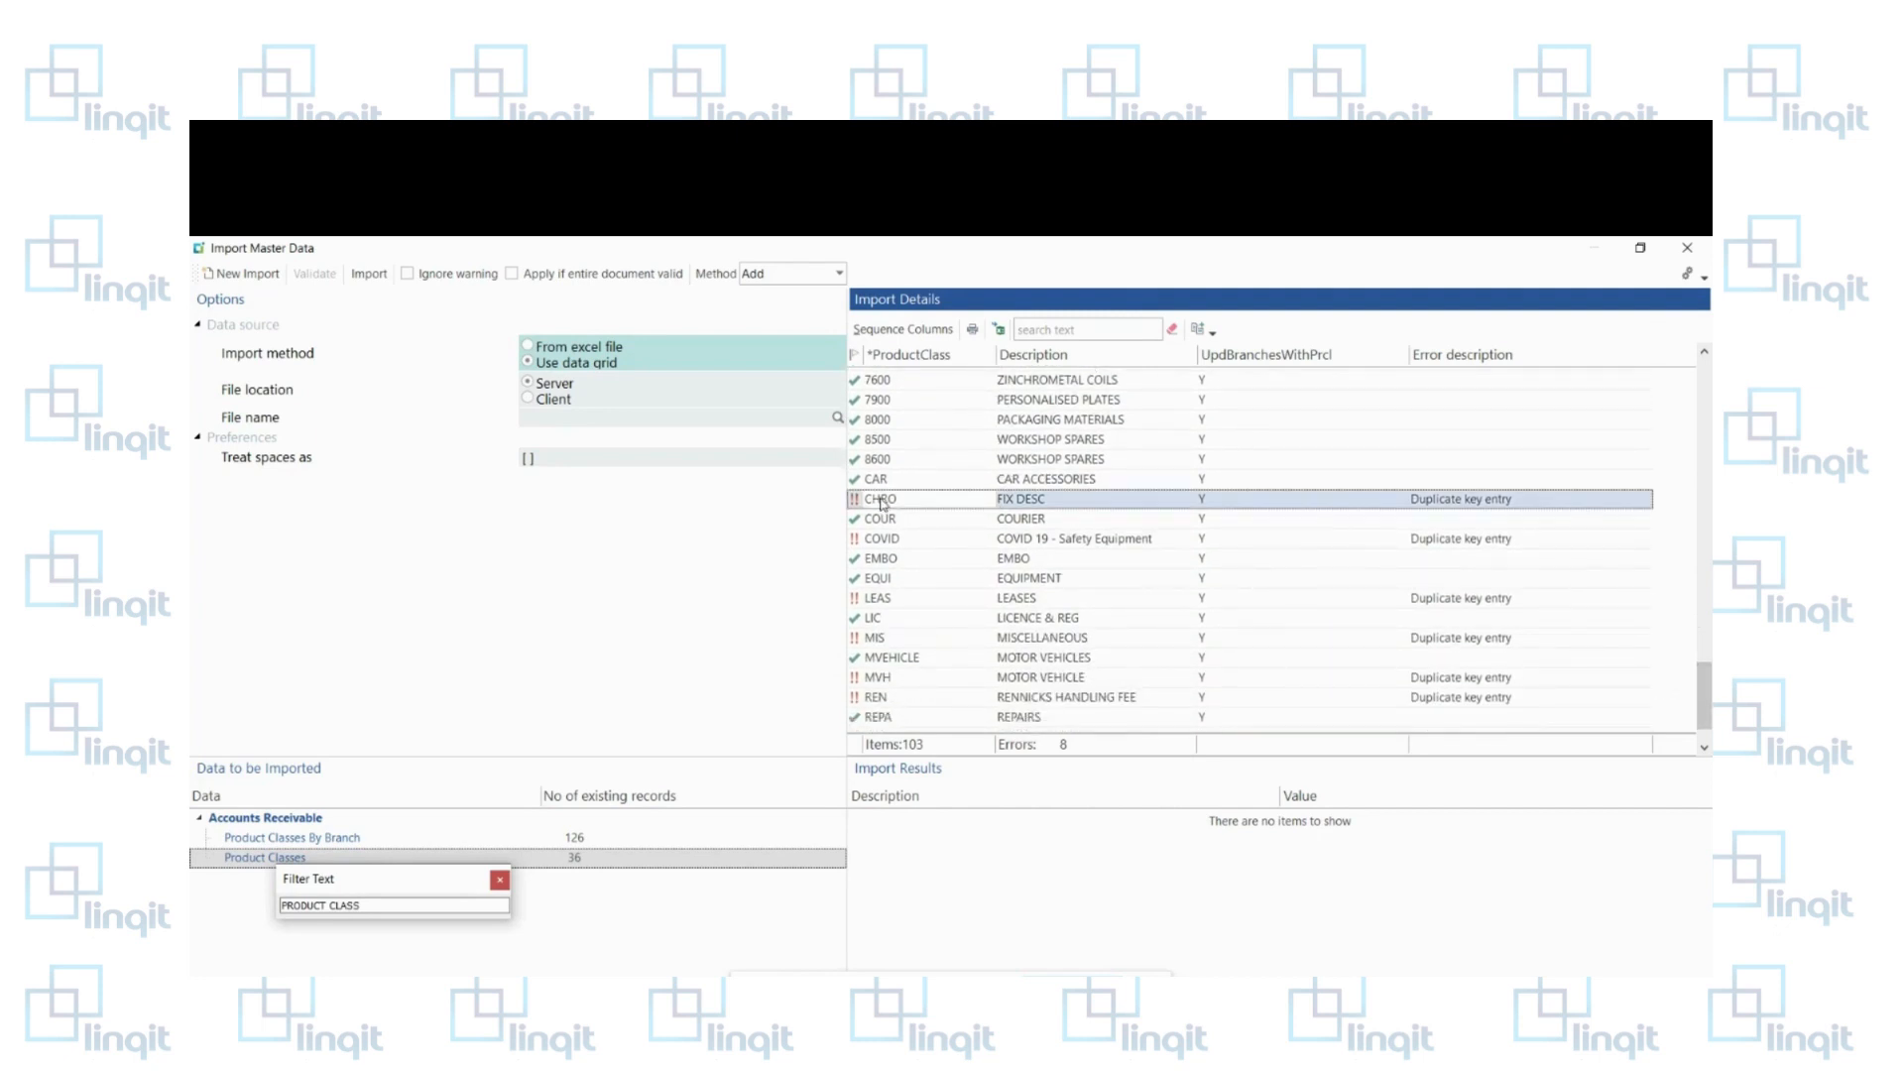
{"action": "left_click", "coordinate": [881, 500]}
{"action": "left_click", "coordinate": [859, 500]}
{"action": "key", "text": "Delete"}
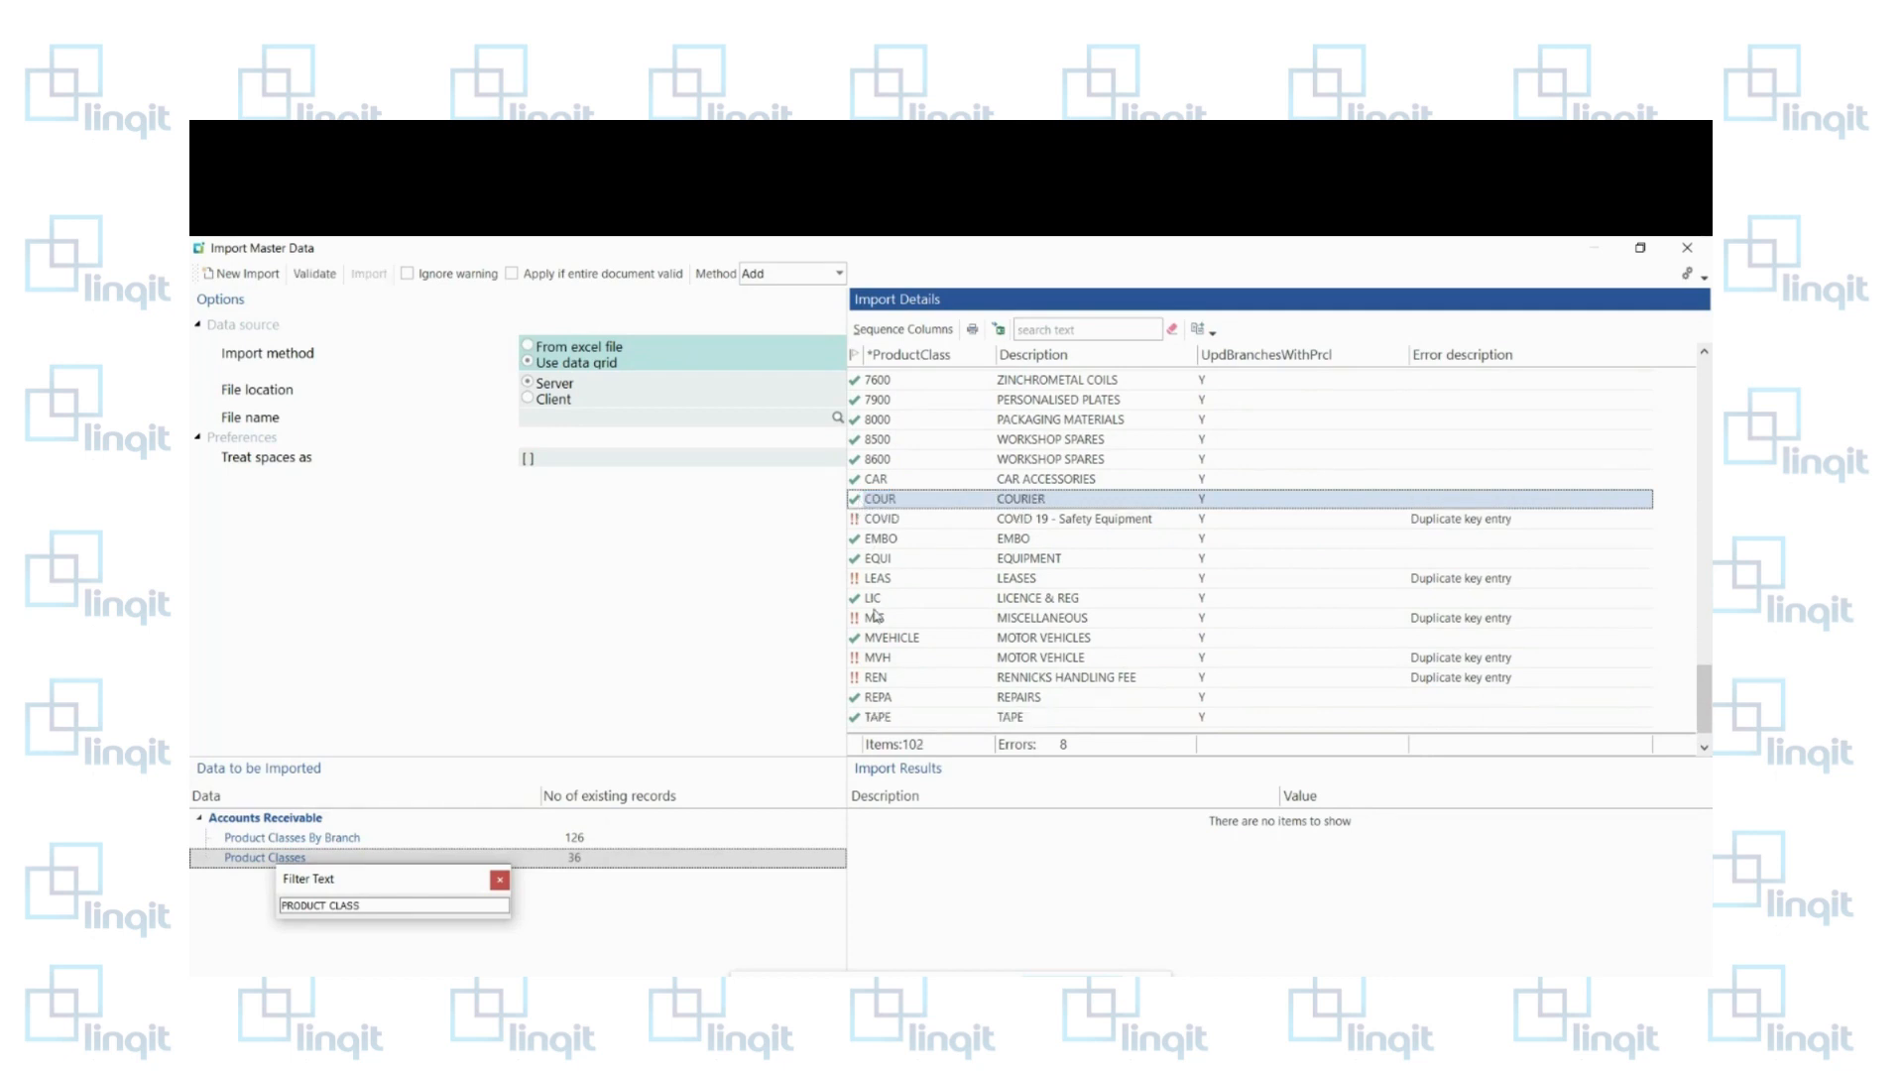
{"action": "left_click", "coordinate": [856, 522]}
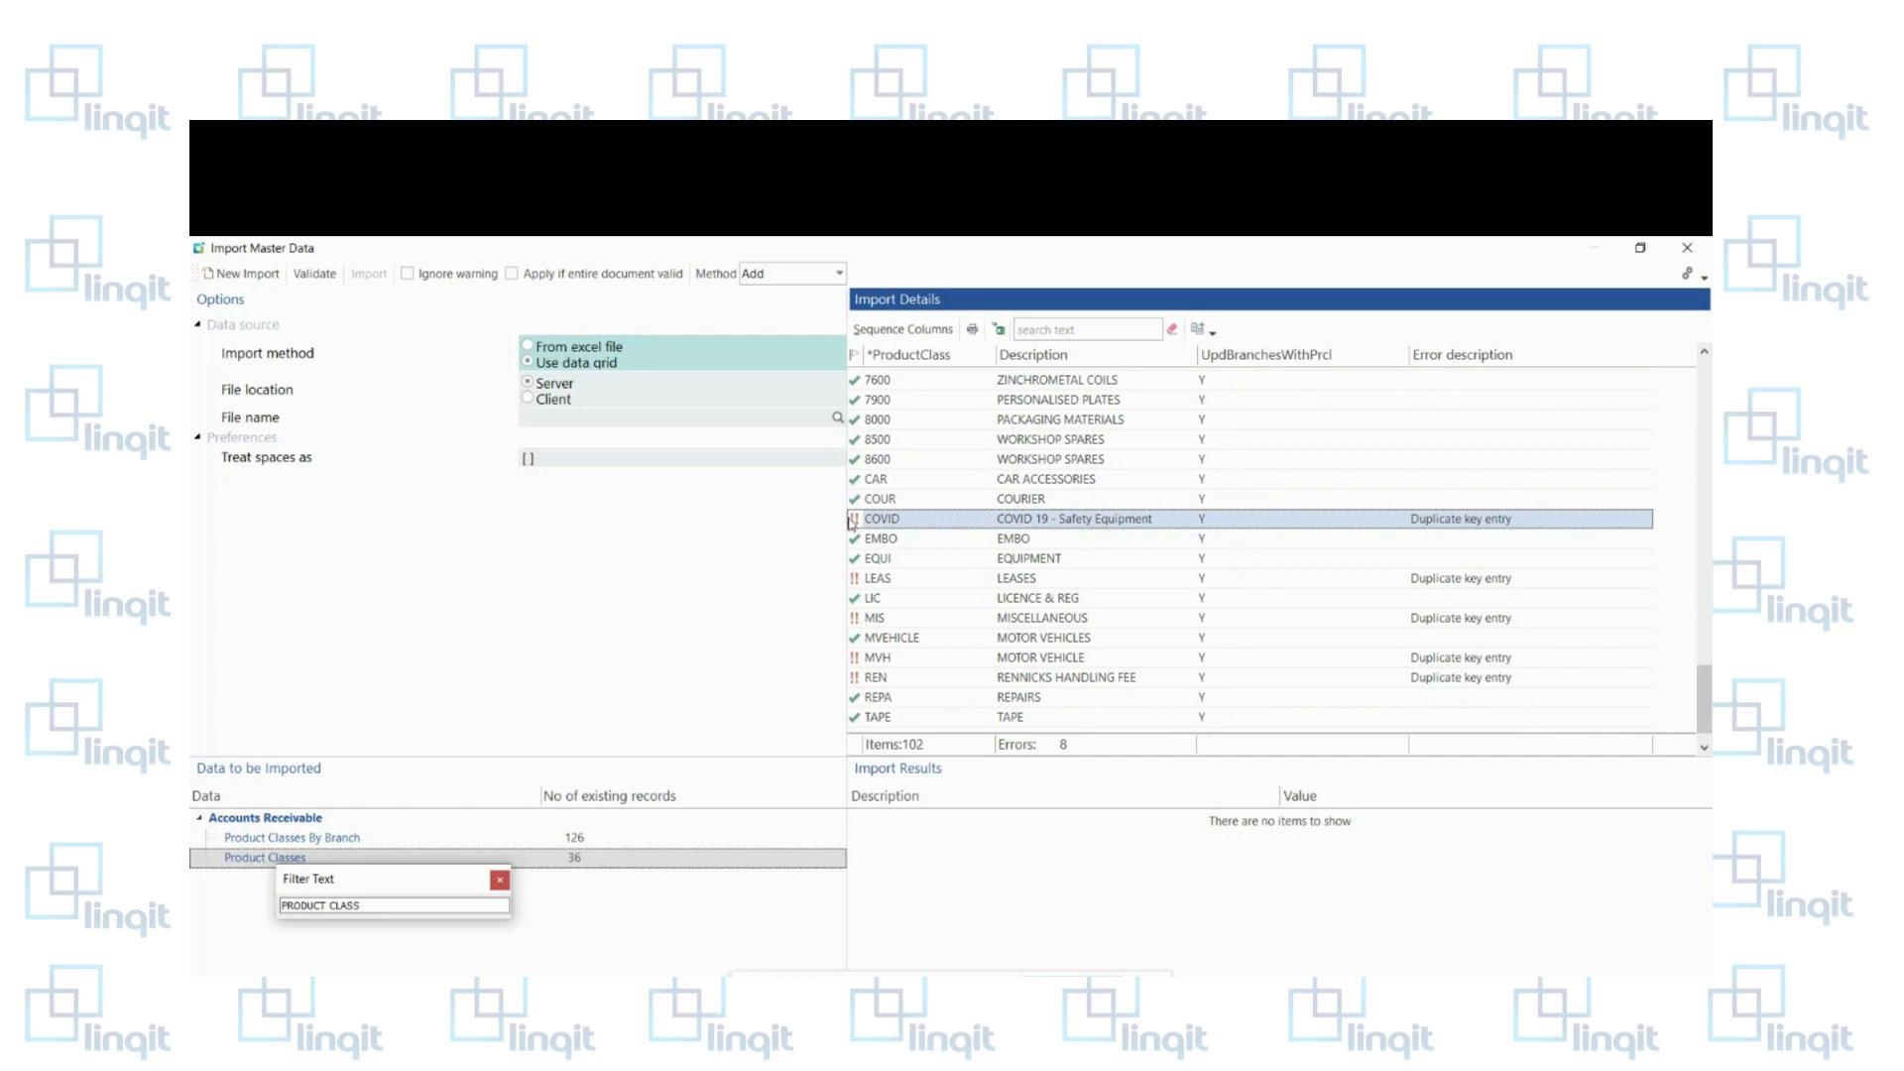
{"action": "key", "text": "Delete"}
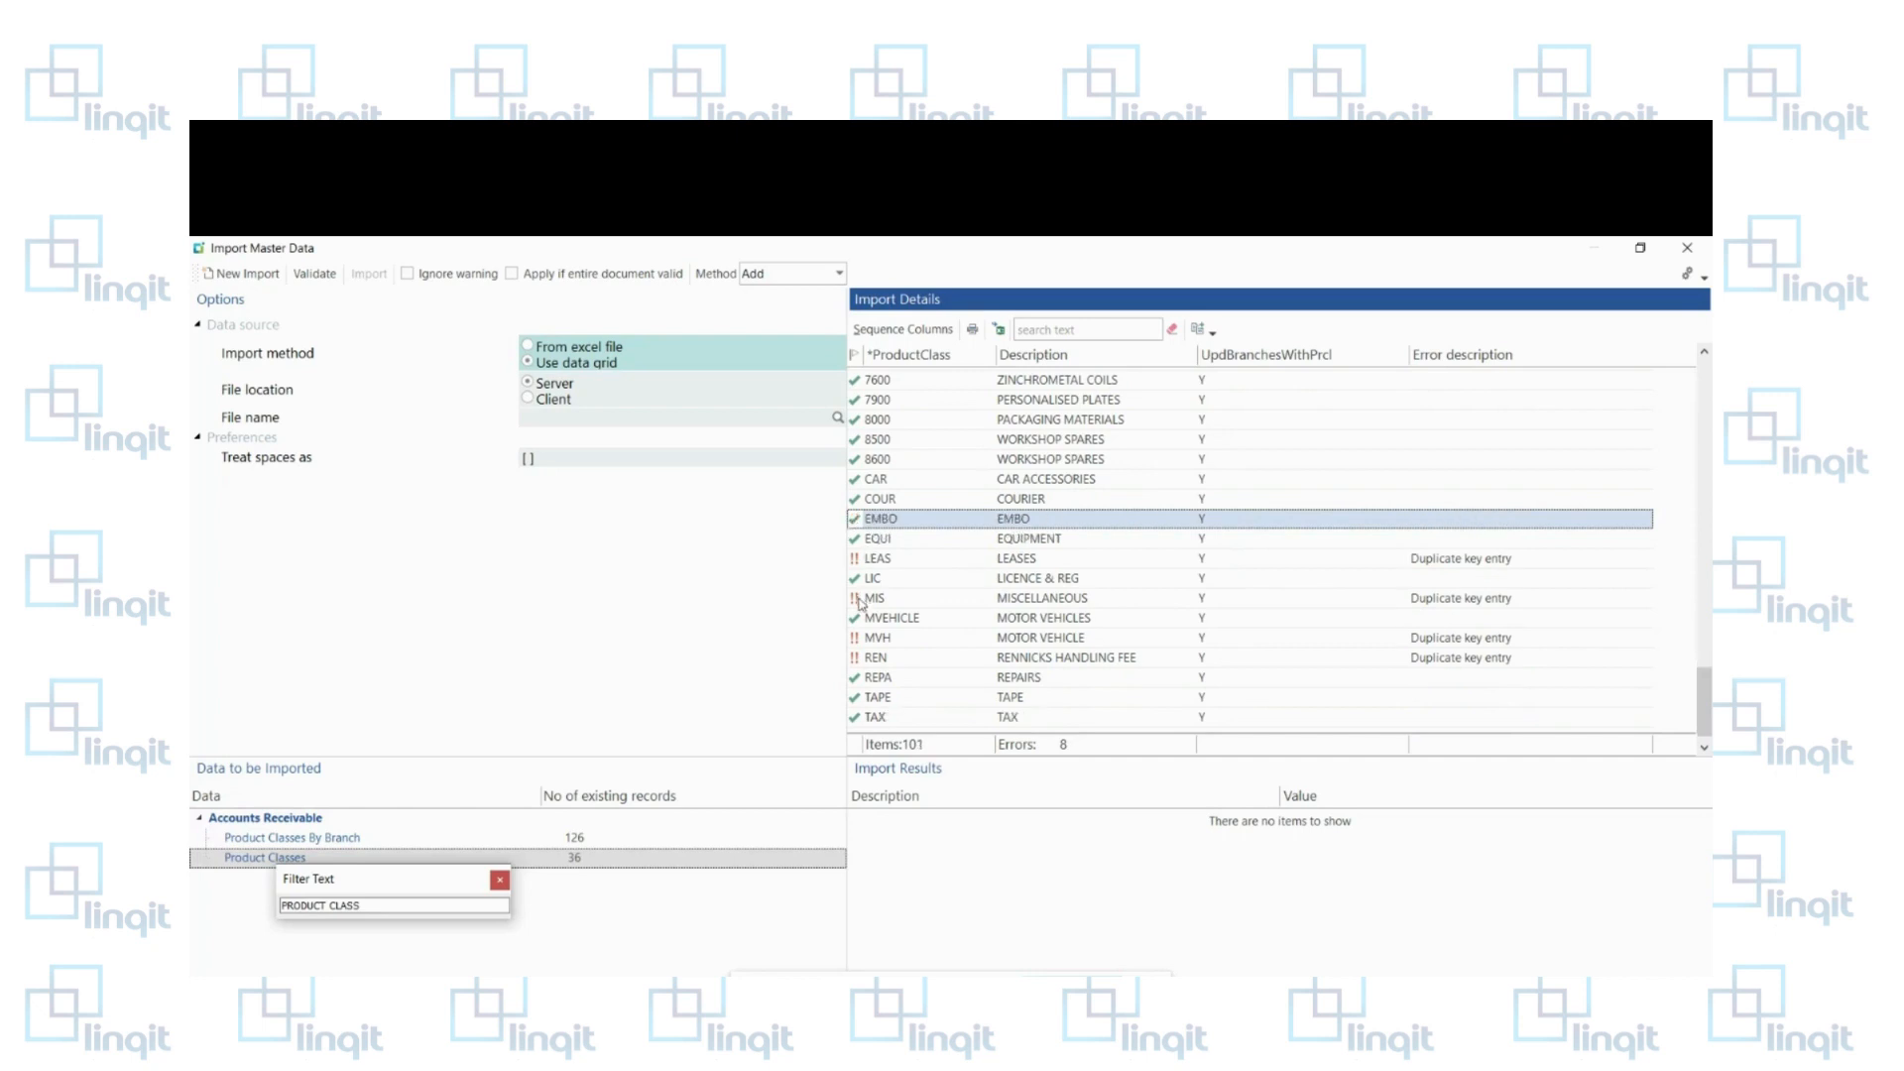
Step: Delete the remaining duplicate entries LEAS, MIS, MVH, REN and VEHICLES flagged near the end of the import details
{"action": "left_click", "coordinate": [859, 563]}
{"action": "key", "text": "Delete"}
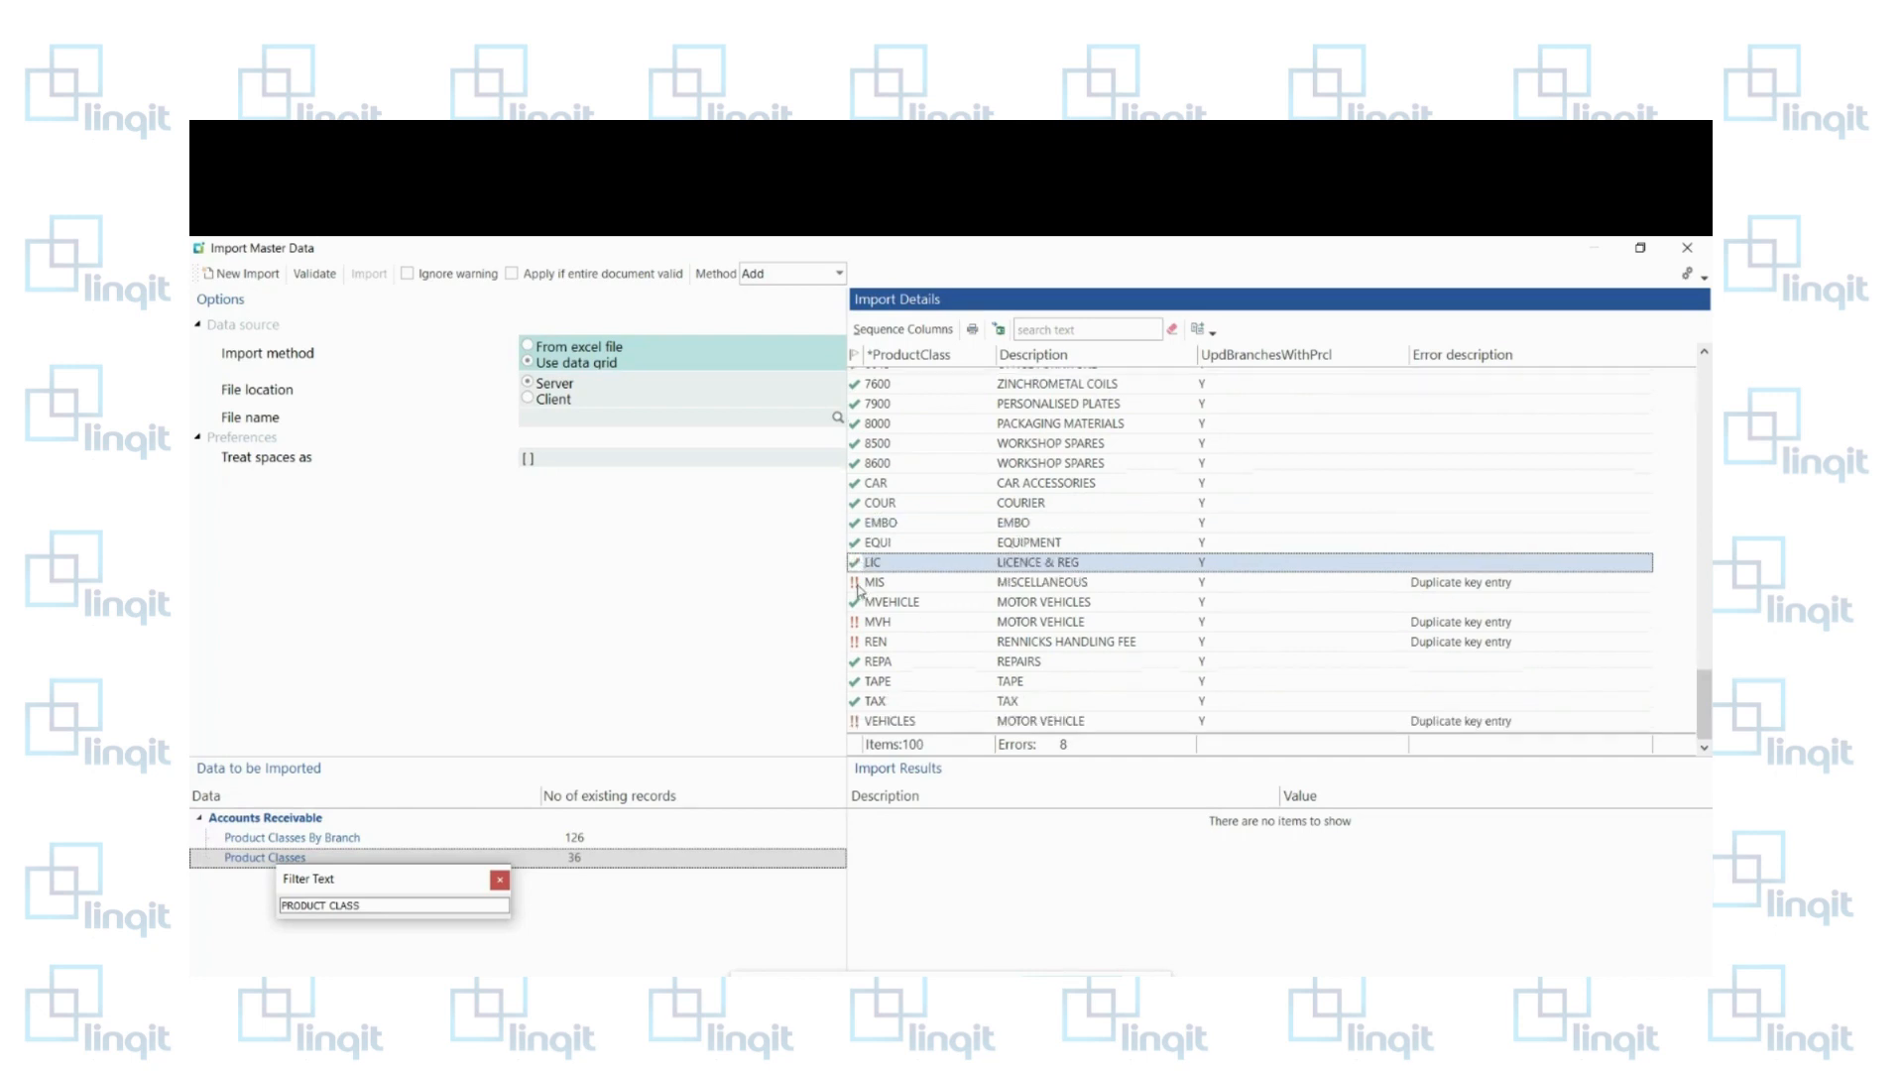
{"action": "left_click", "coordinate": [859, 597]}
{"action": "key", "text": "Delete"}
{"action": "left_click", "coordinate": [857, 622]}
{"action": "key", "text": "Delete"}
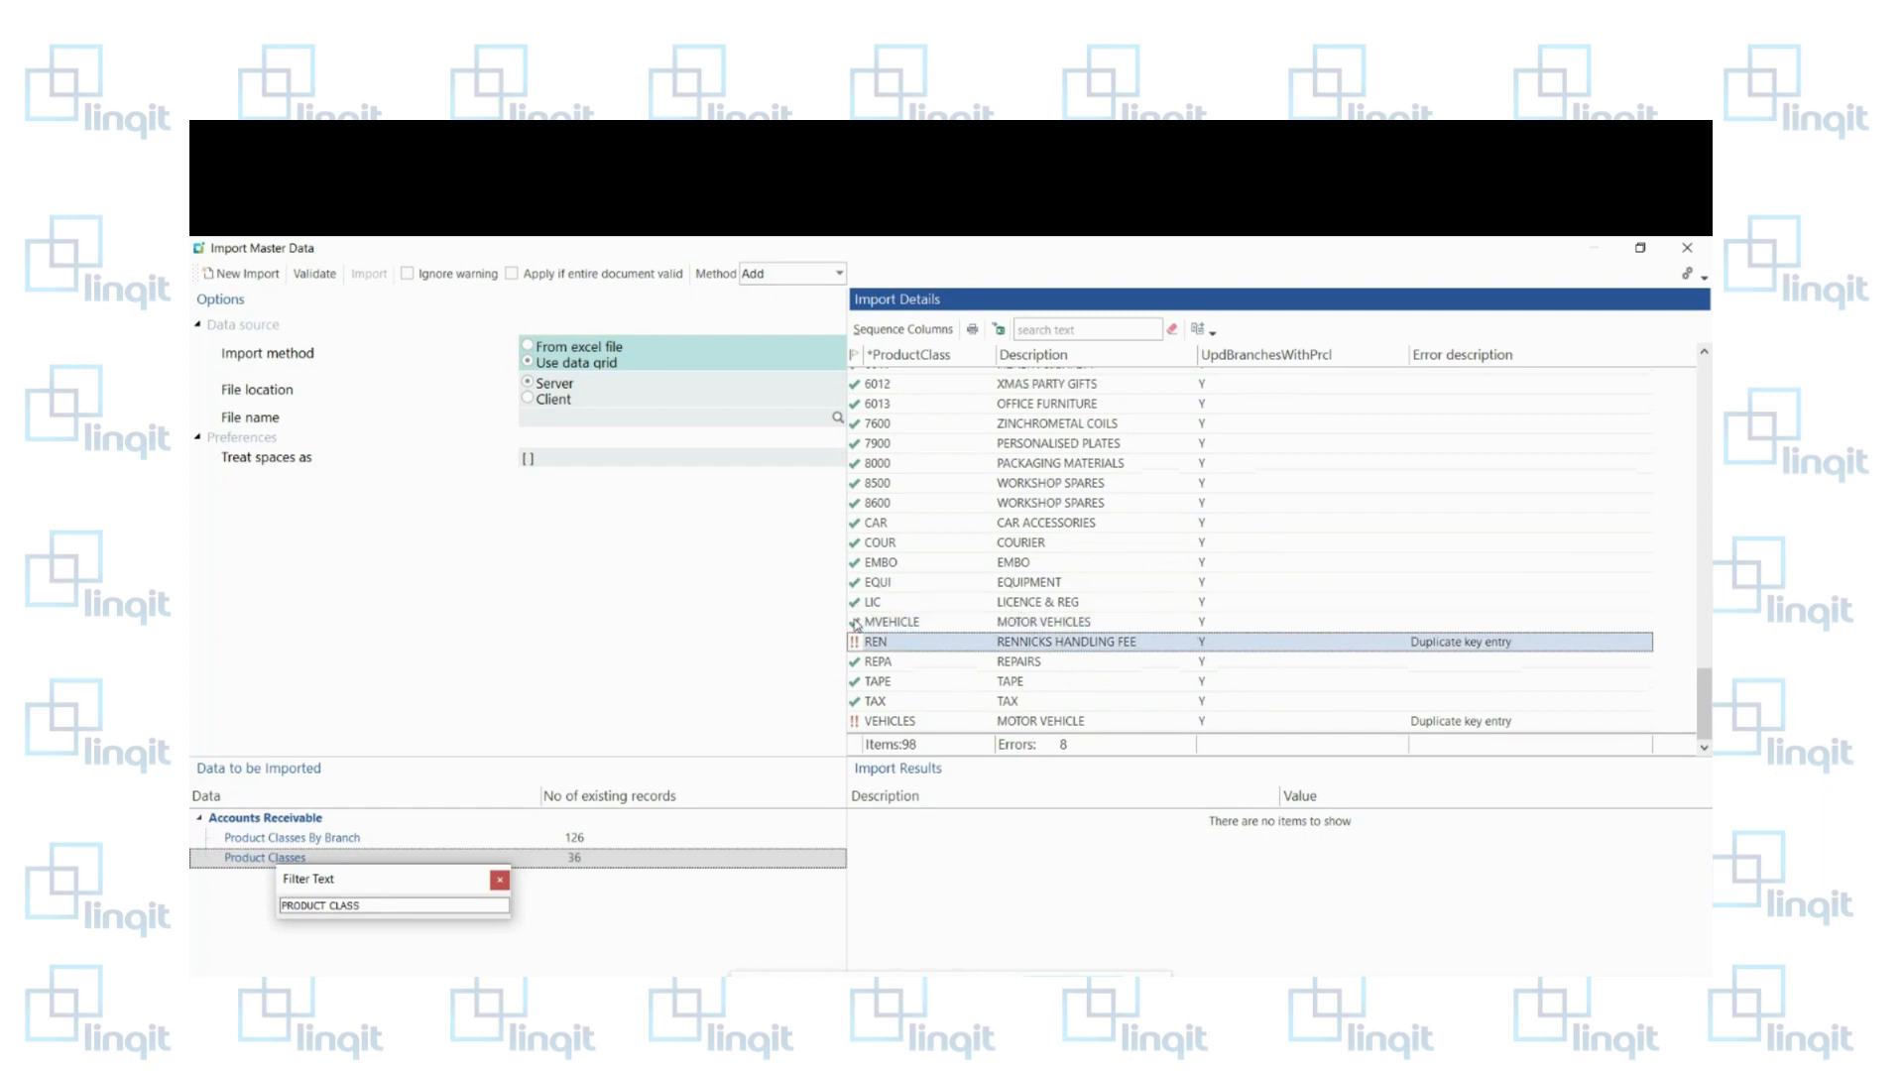
{"action": "key", "text": "Delete"}
{"action": "left_click", "coordinate": [857, 721]}
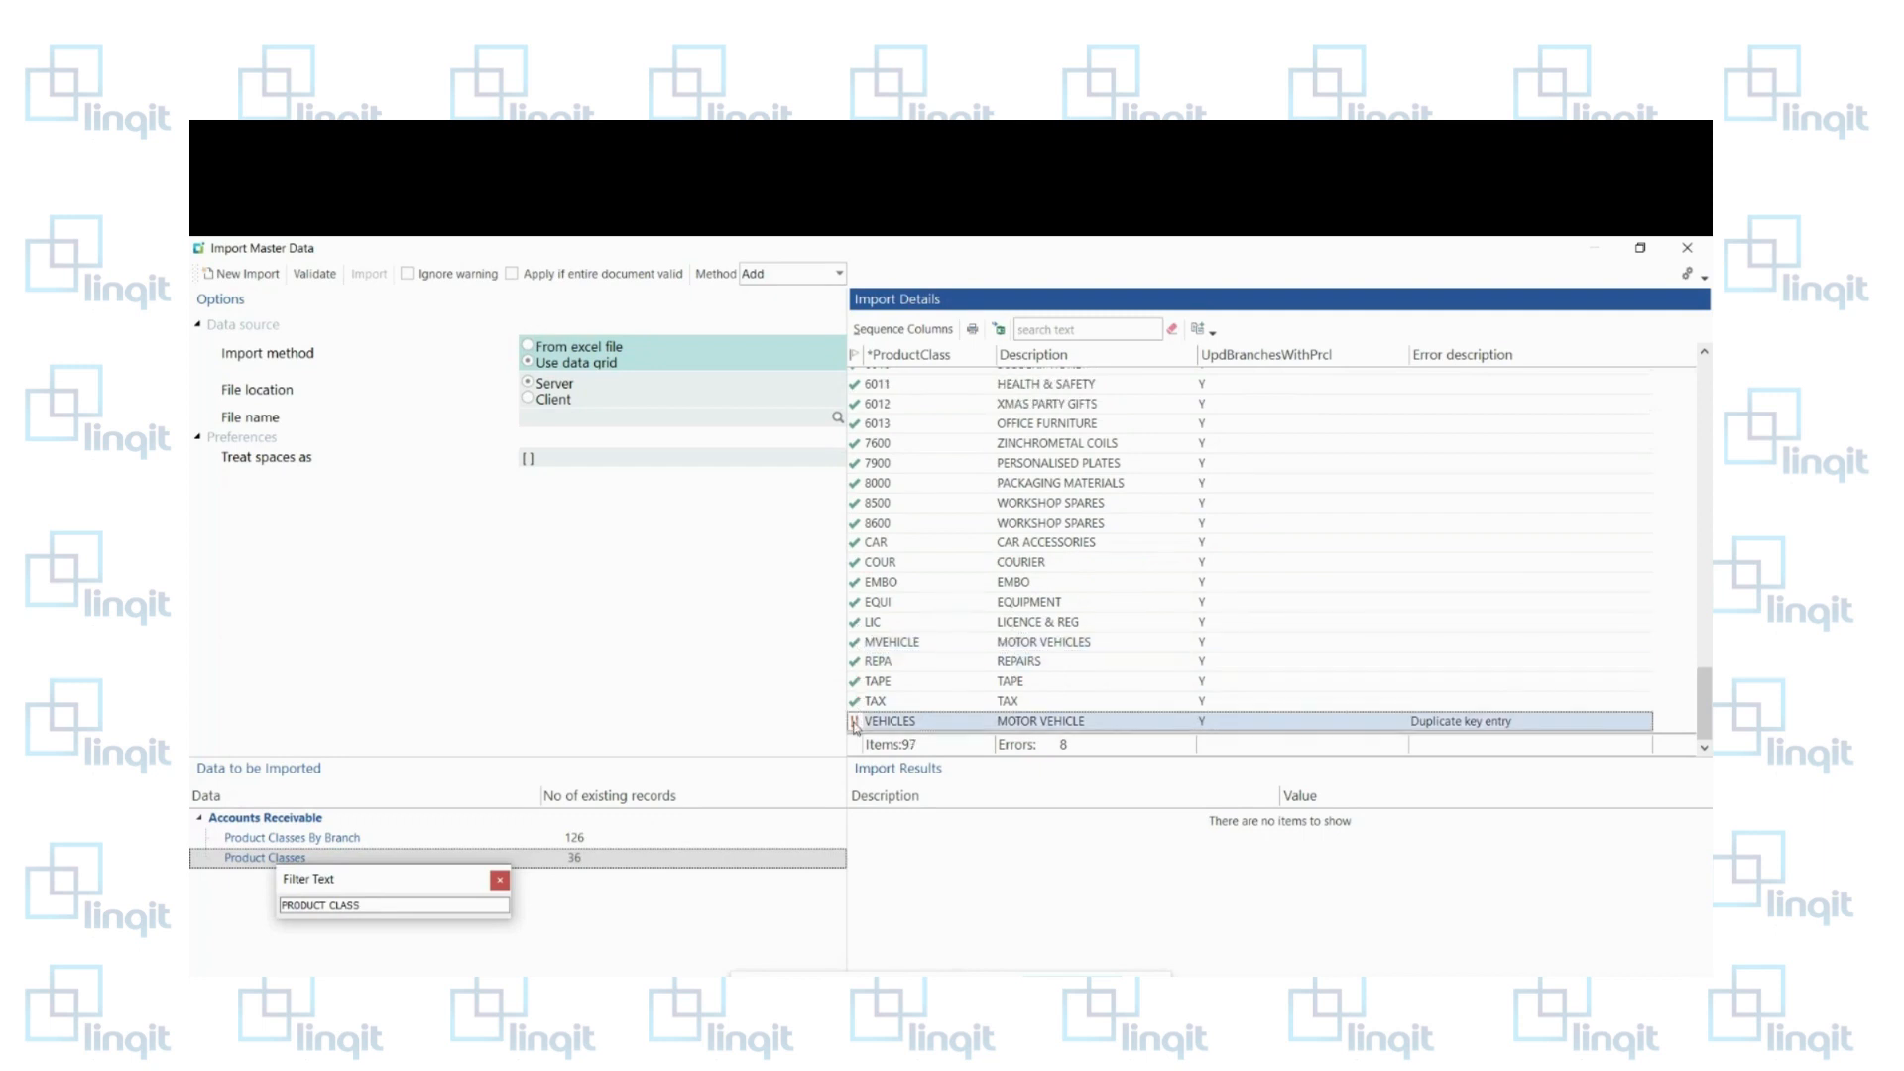
{"action": "key", "text": "Delete"}
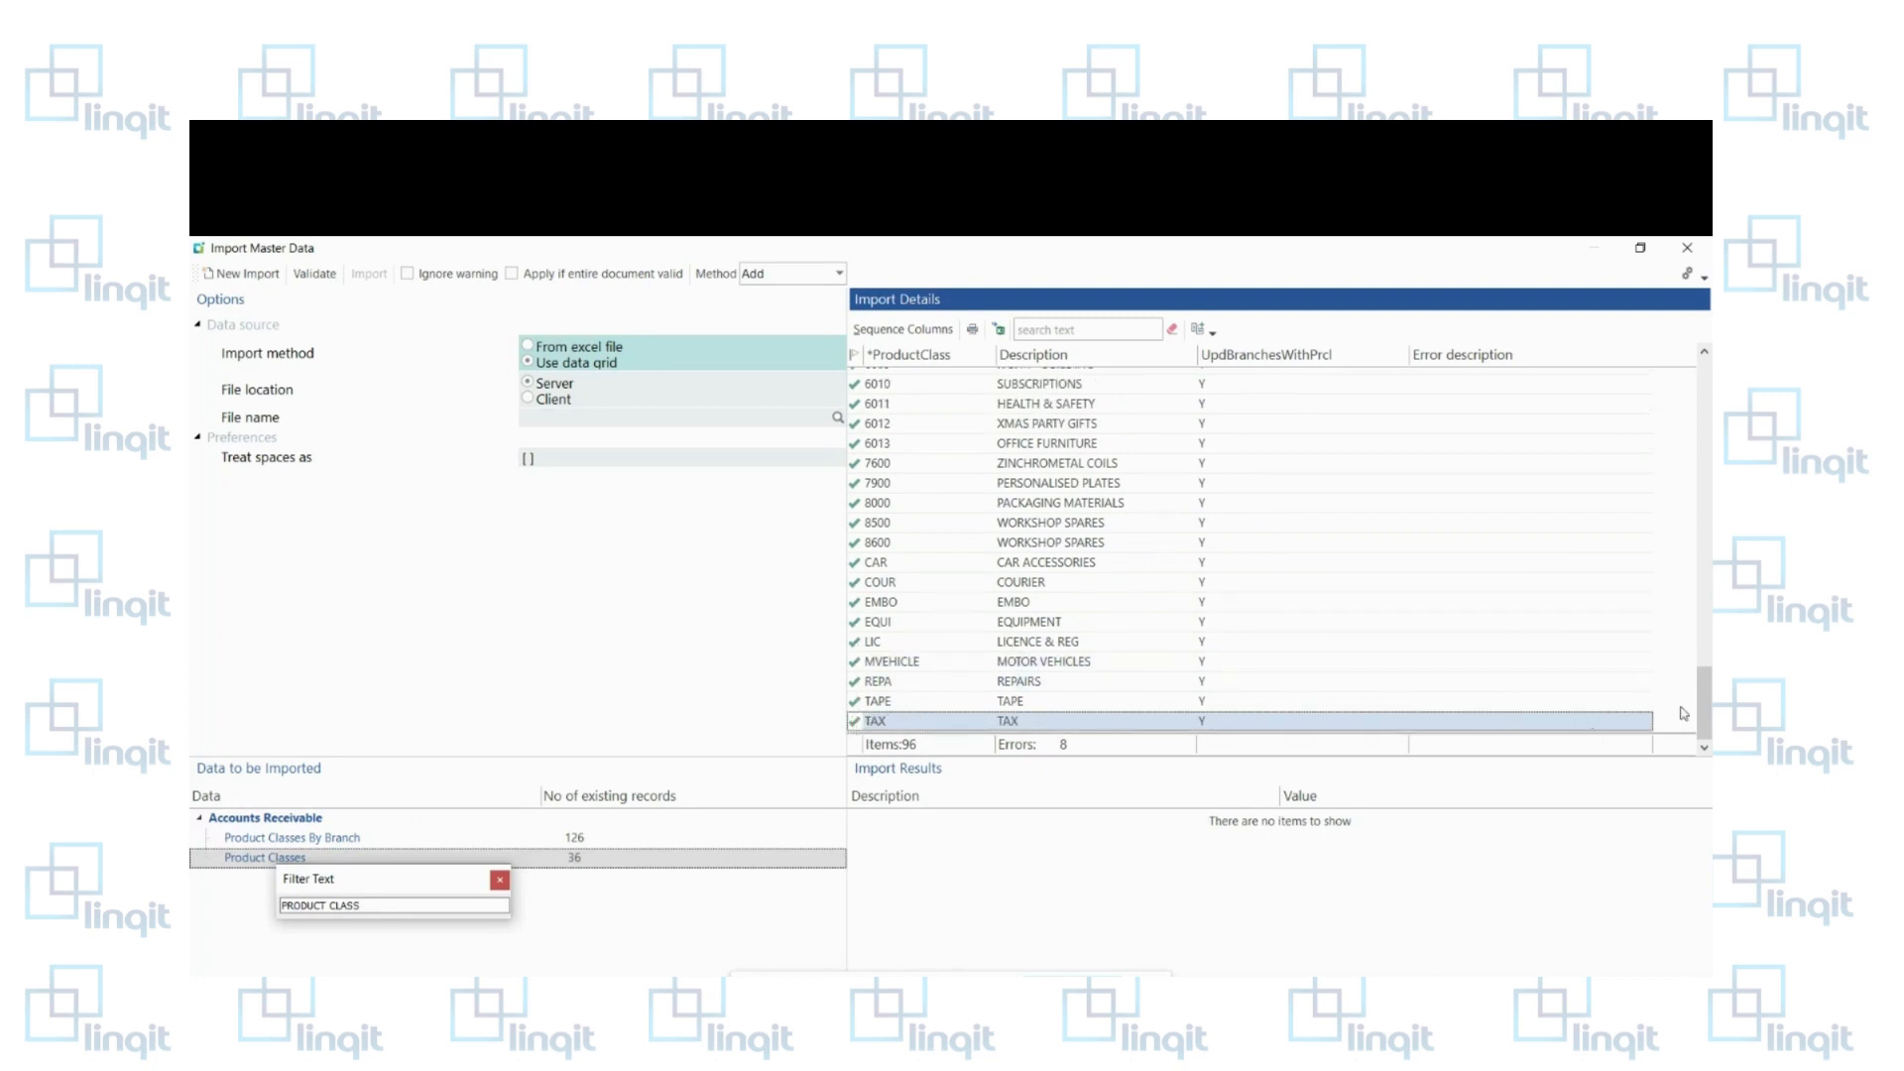
Step: Validate the cleaned product class list again and import it, confirming the start of the import
{"action": "left_click_drag", "start_coordinate": [1703, 722], "coordinate": [1671, 404]}
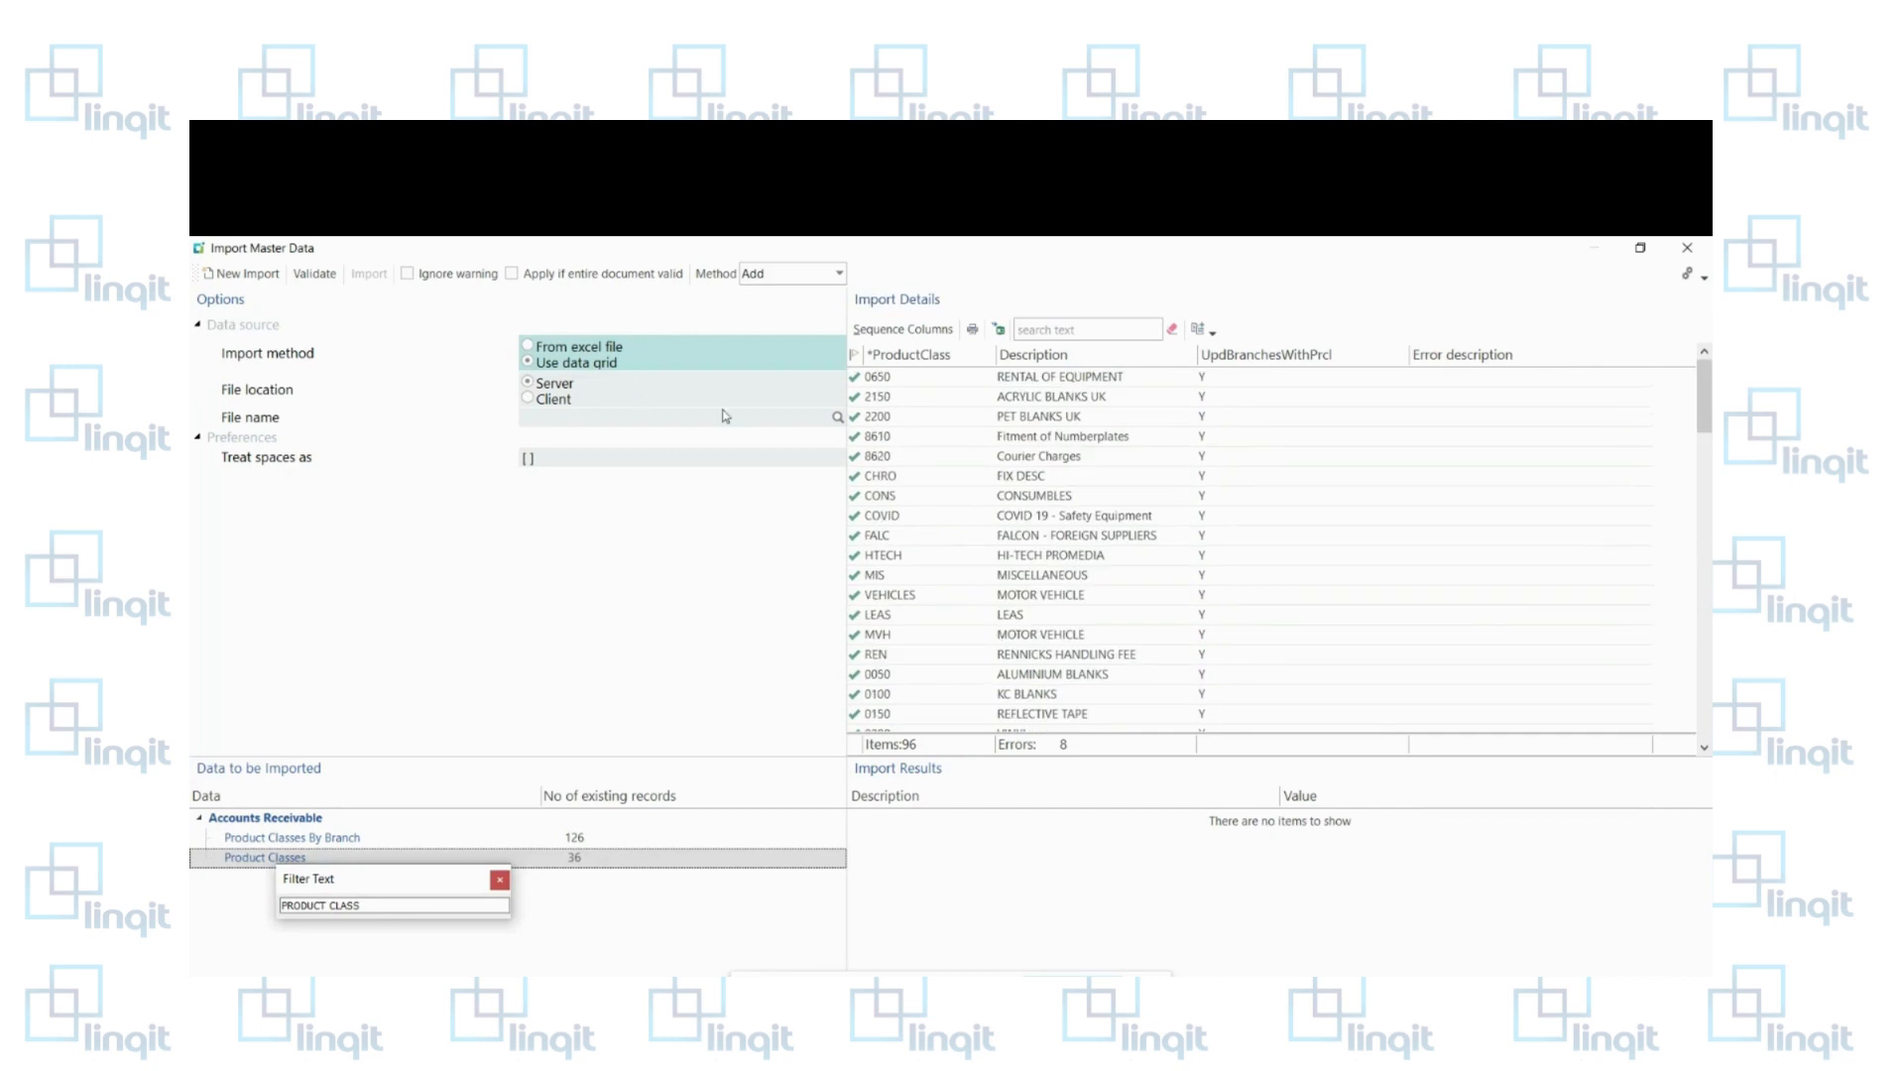
{"action": "left_click", "coordinate": [317, 278]}
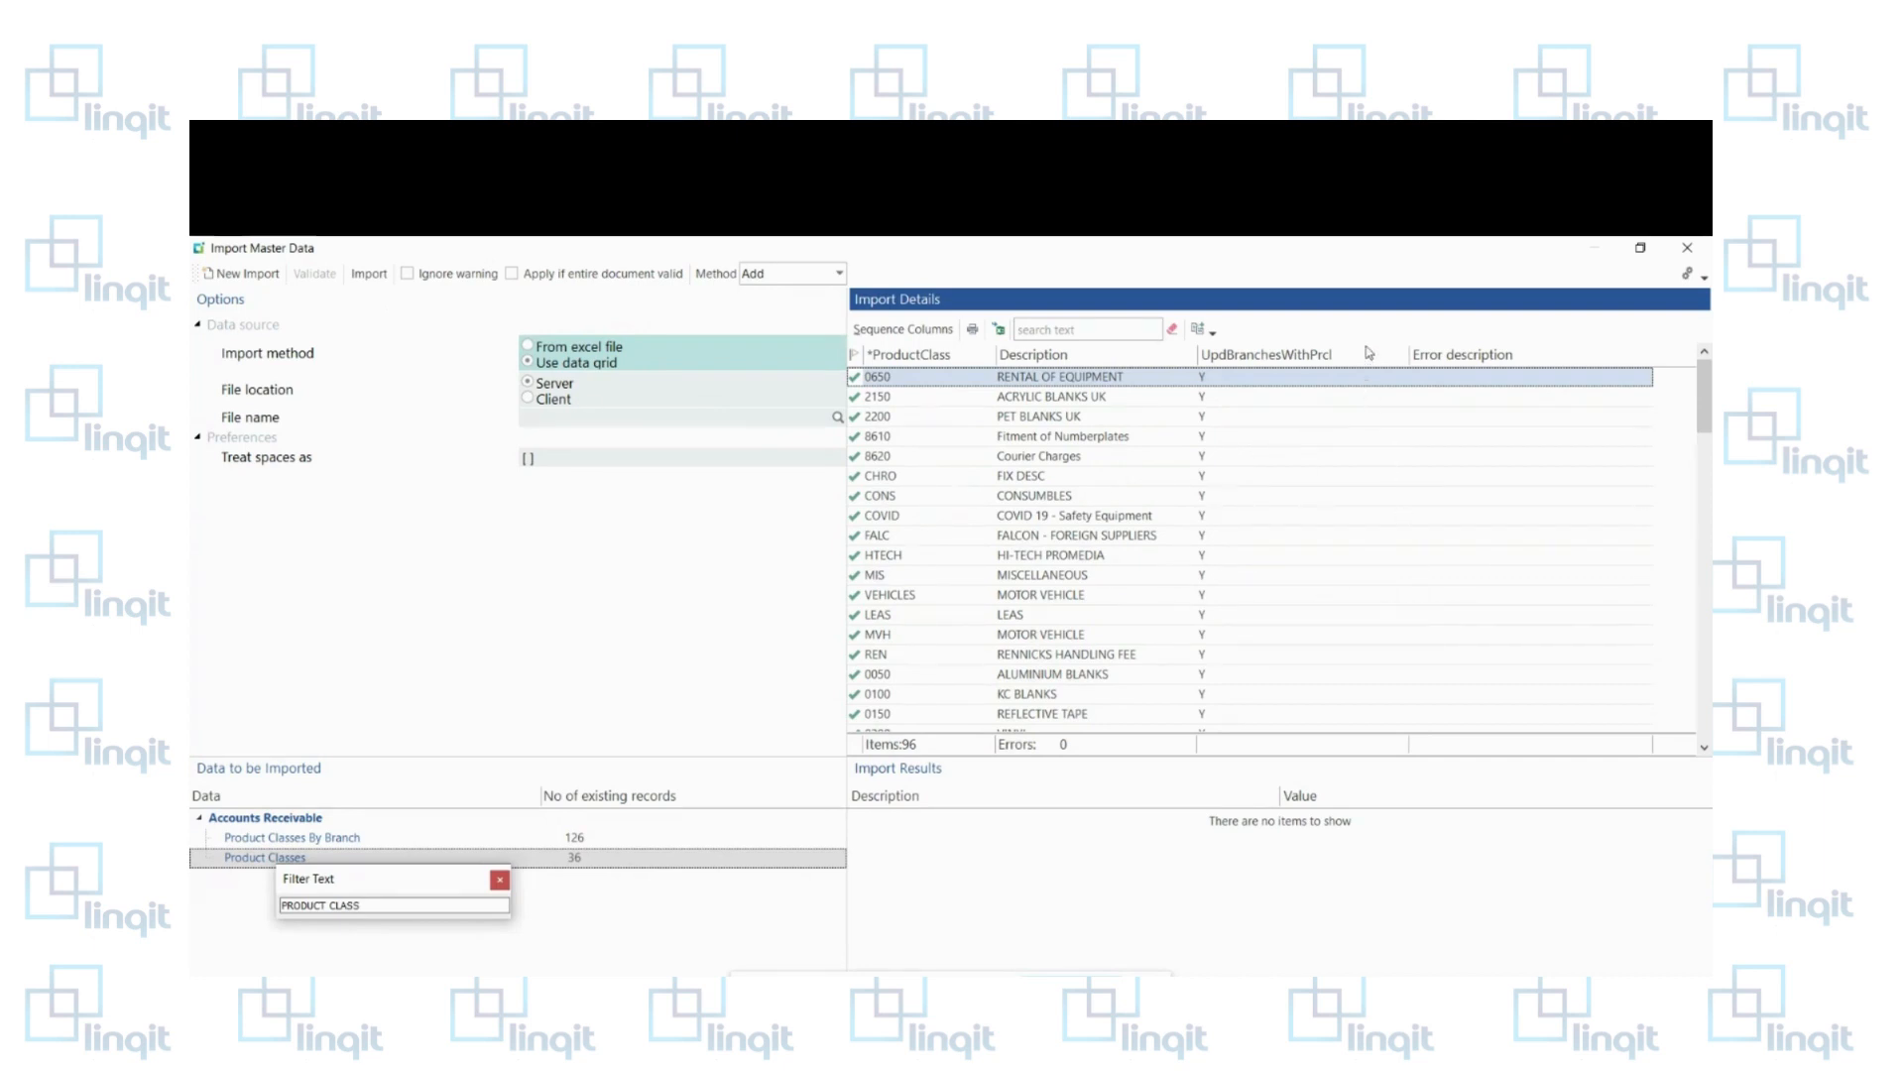
{"action": "left_click", "coordinate": [370, 276]}
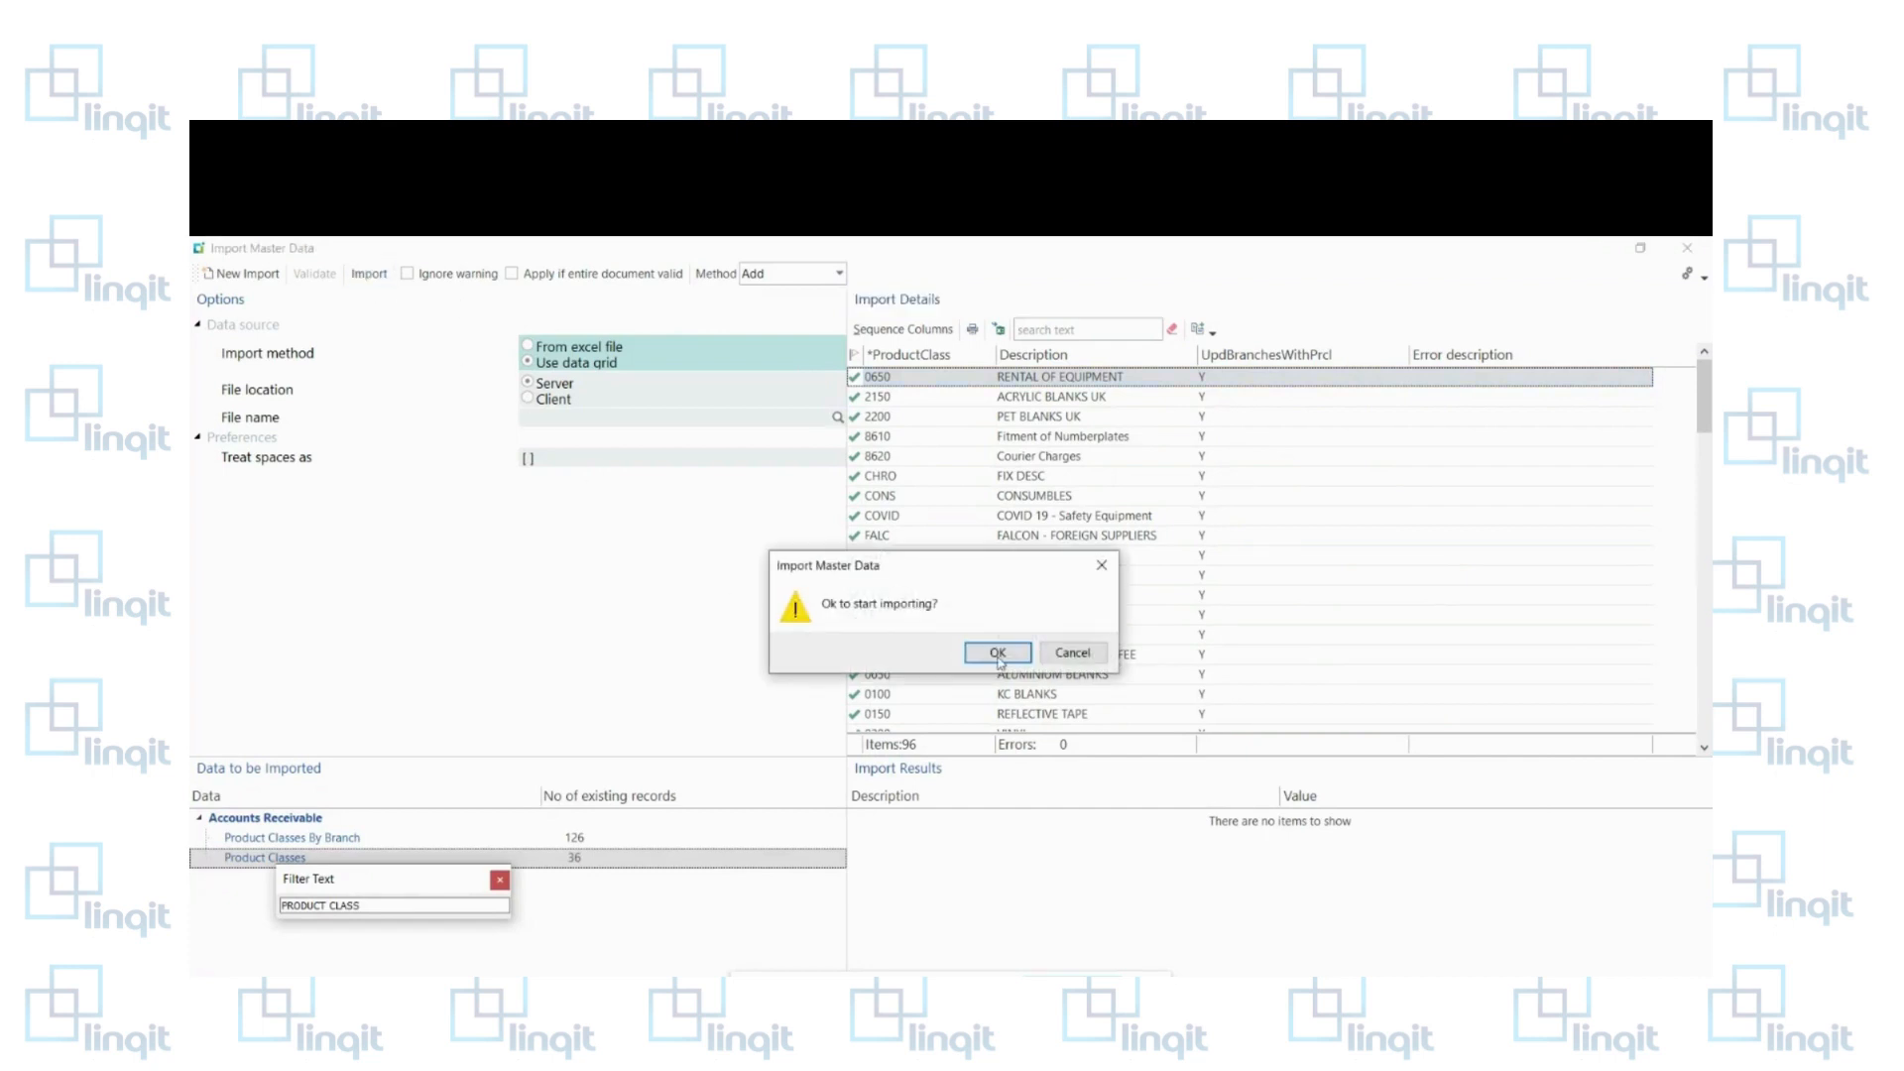
{"action": "left_click", "coordinate": [997, 655]}
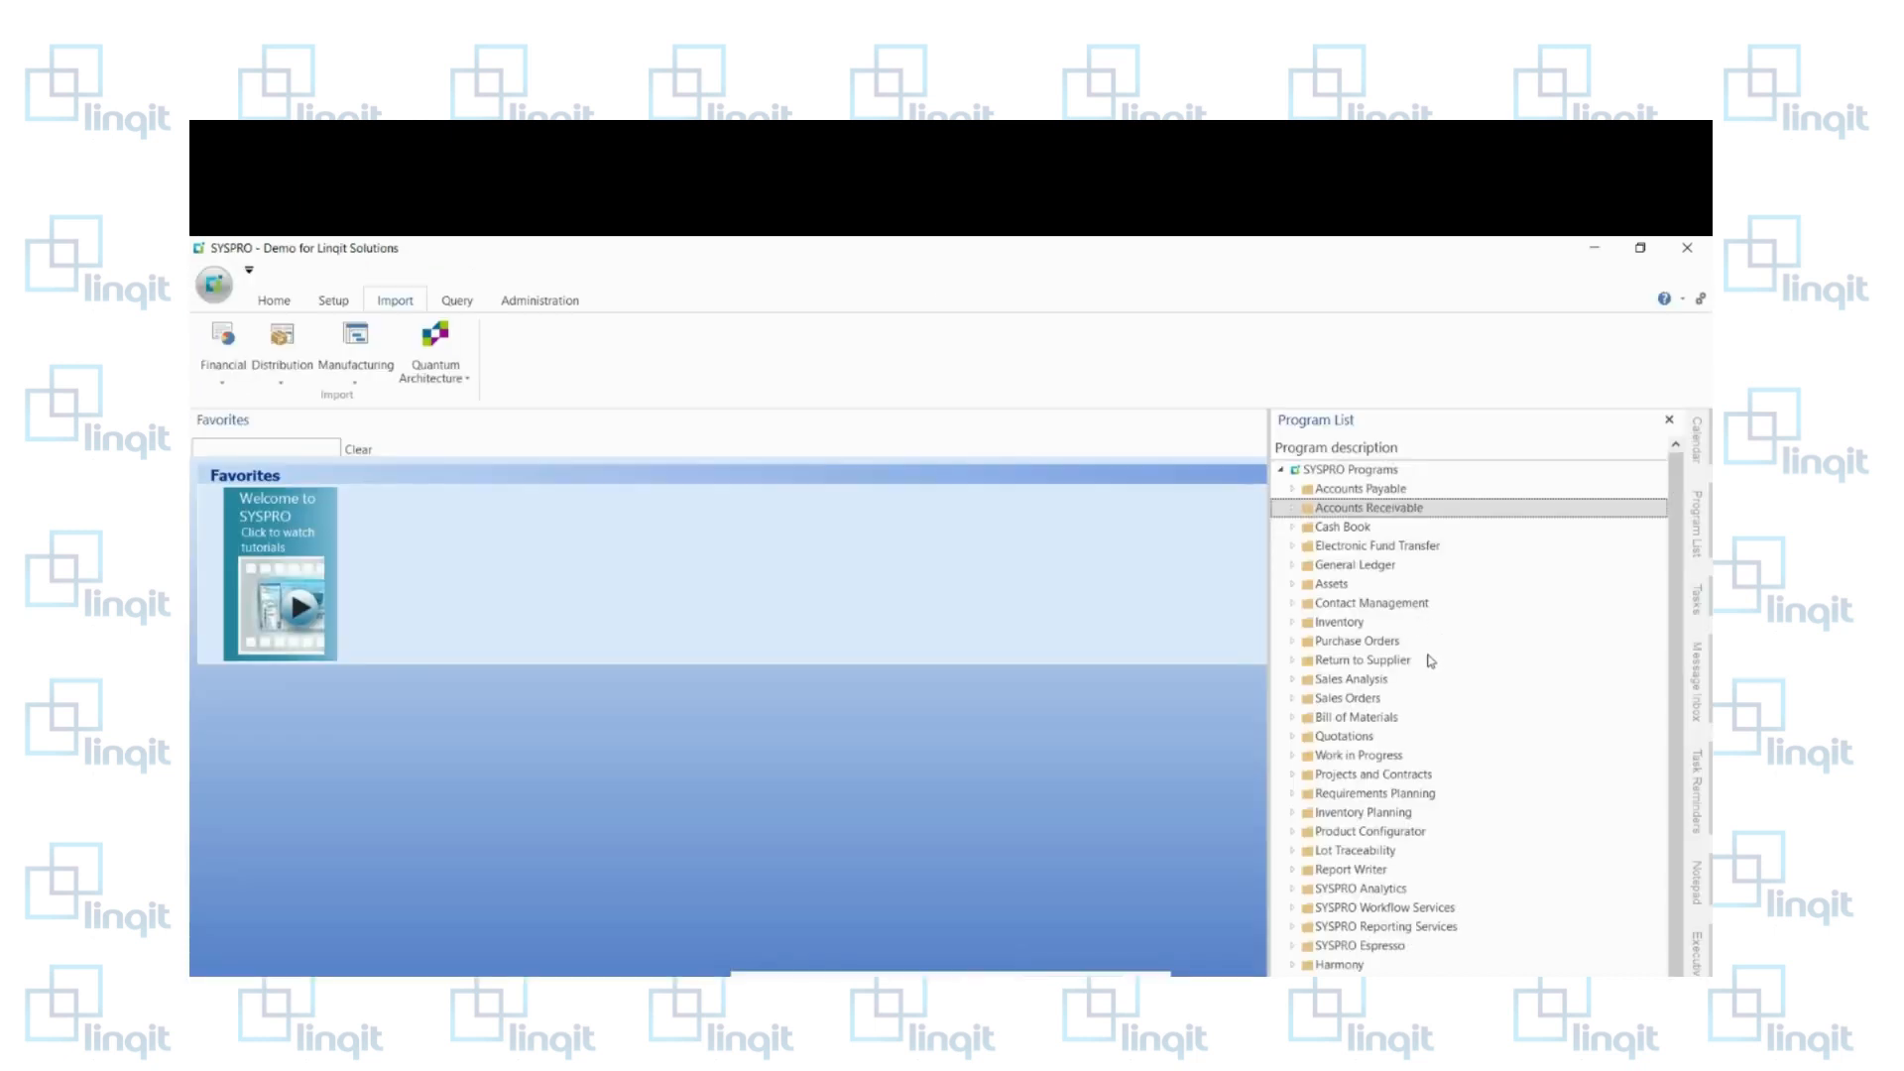
Step: Open Product Classes from the Accounts Receivable setup programs and maximize the Product Class Maintenance window
{"action": "left_click", "coordinate": [1293, 509]}
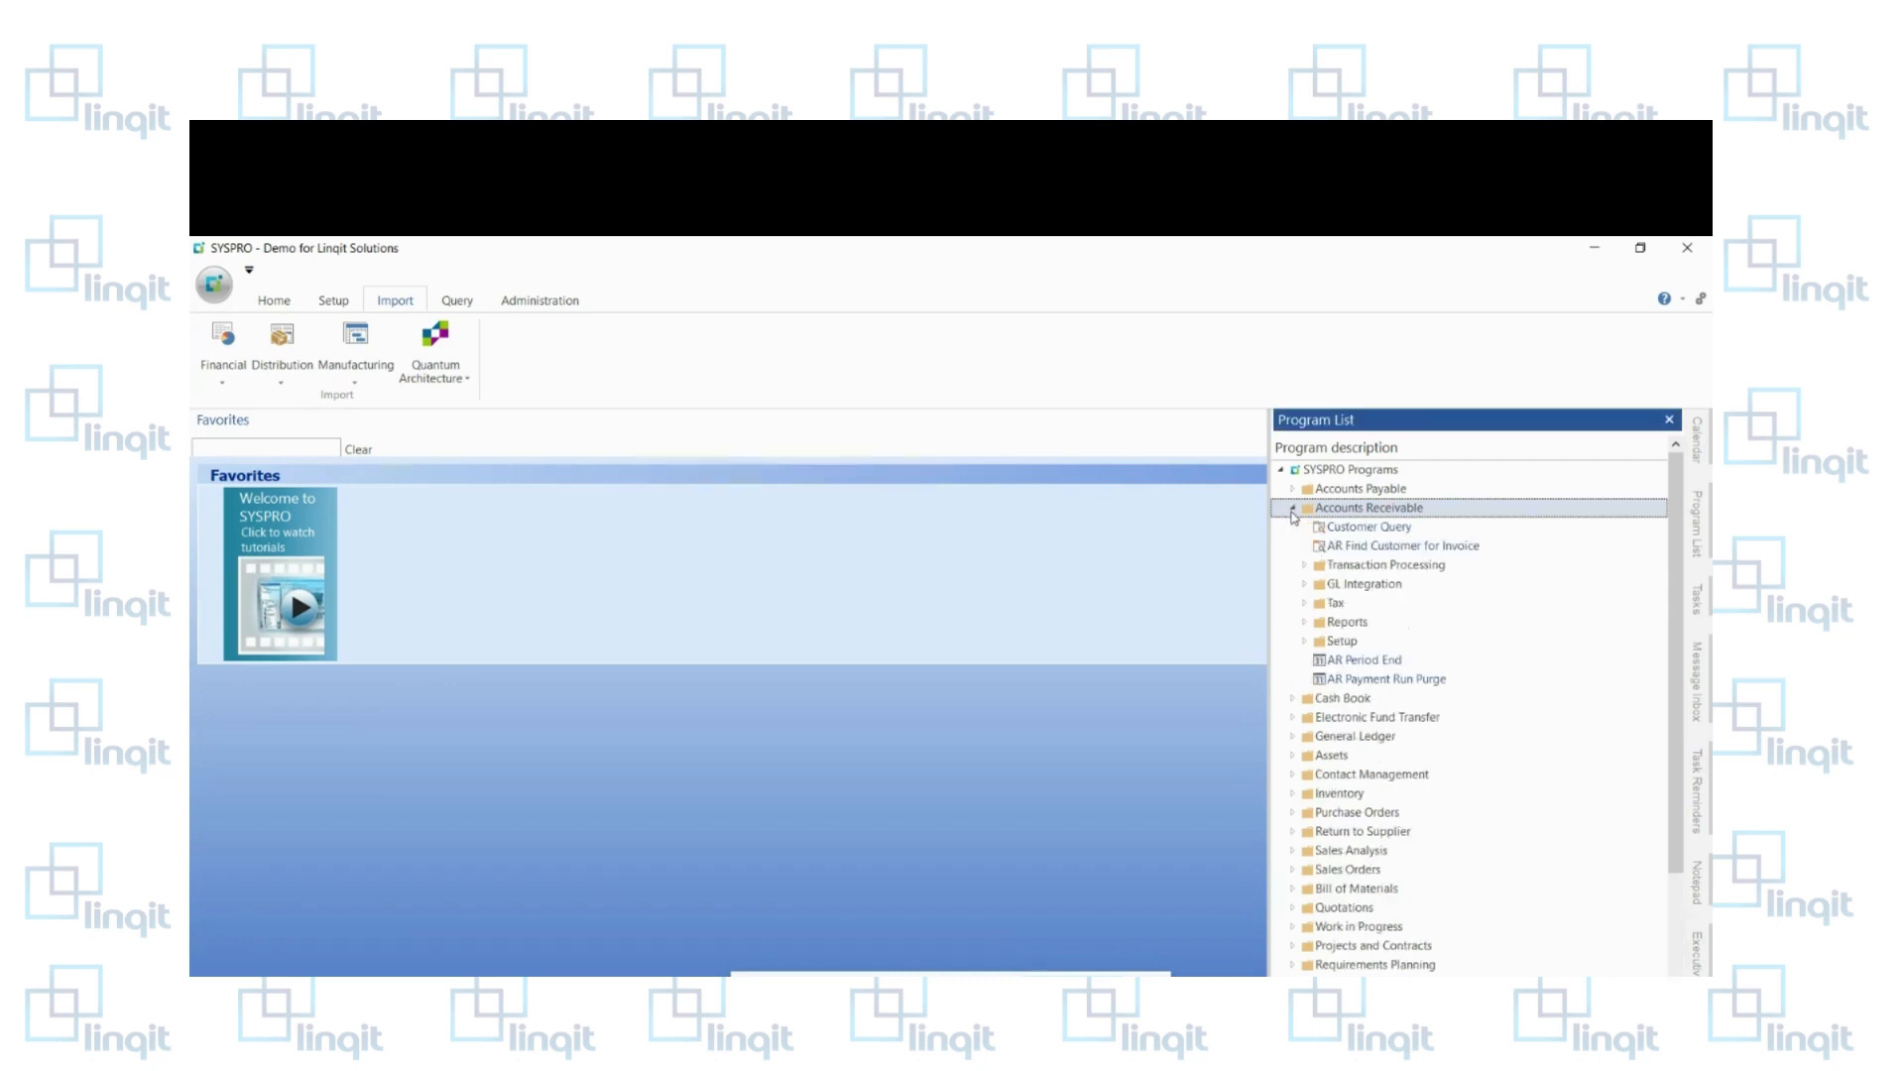
{"action": "left_click", "coordinate": [1306, 642]}
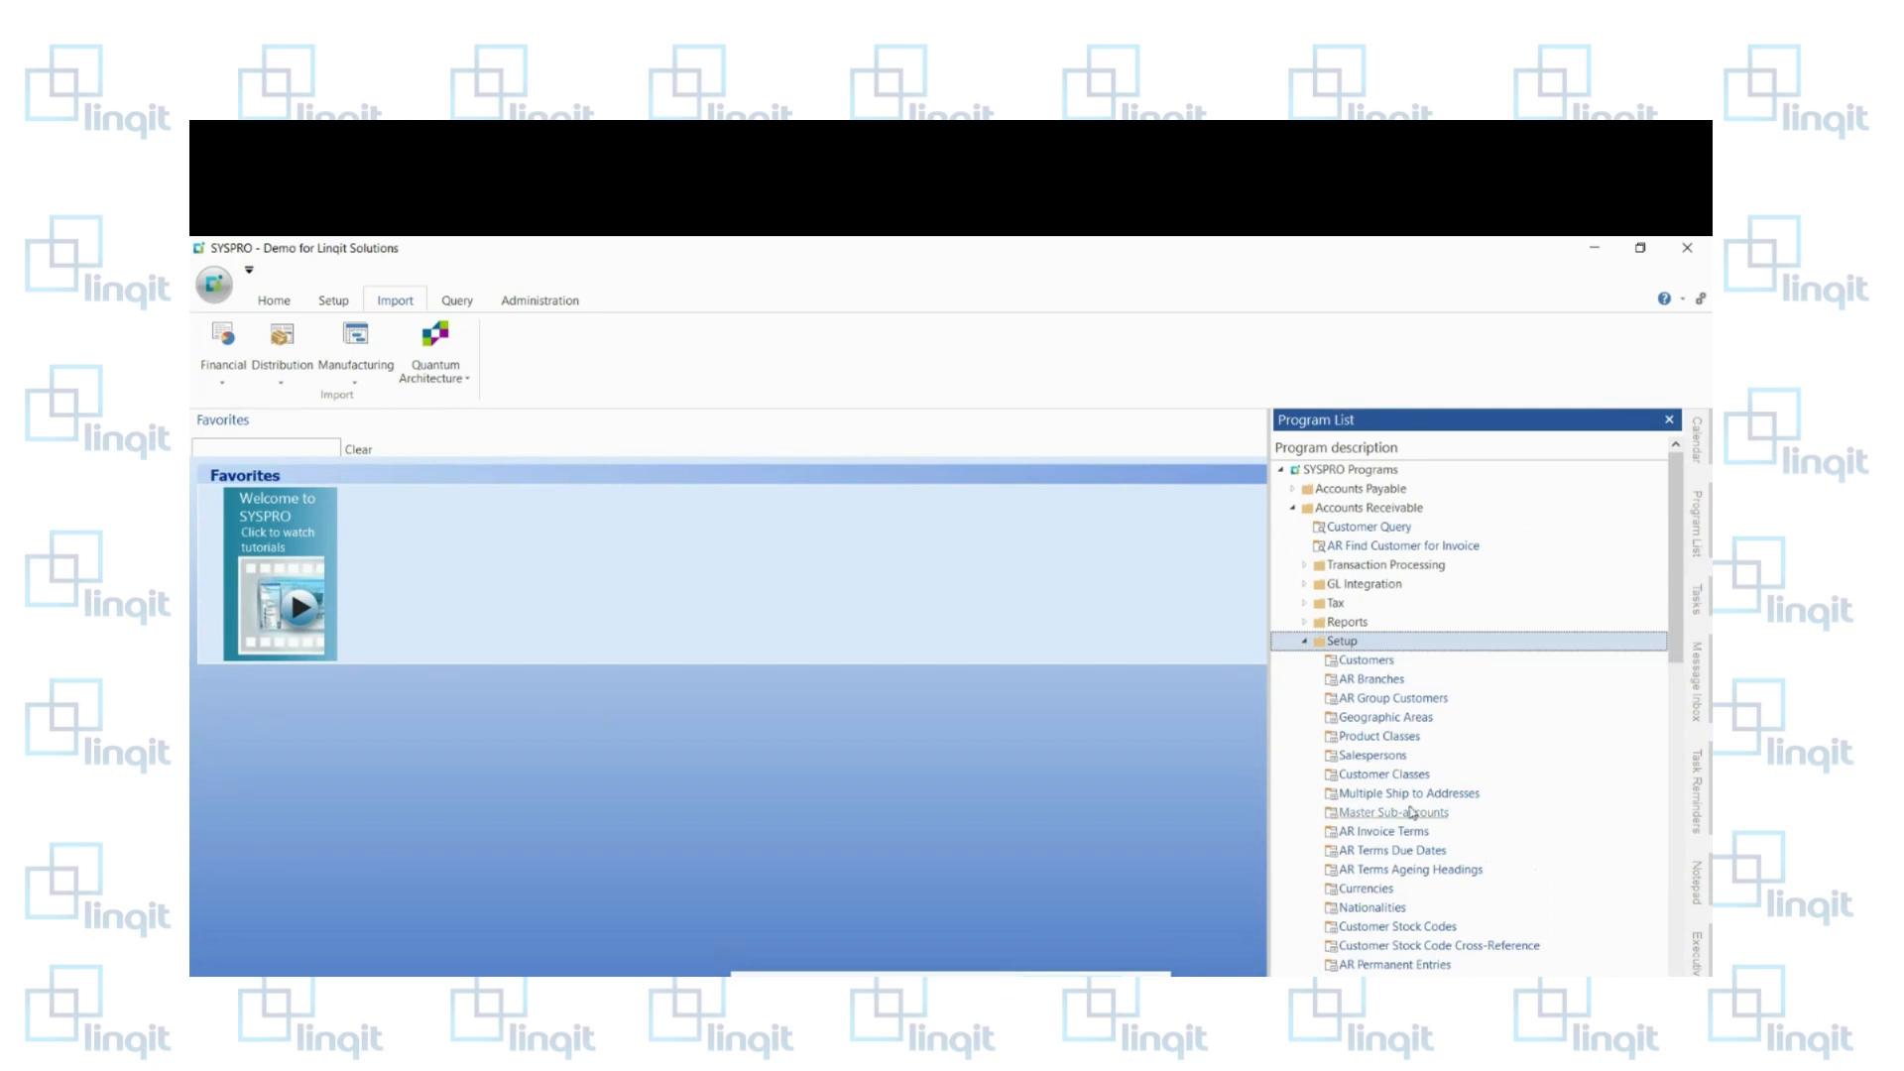
{"action": "double_click", "coordinate": [1375, 738]}
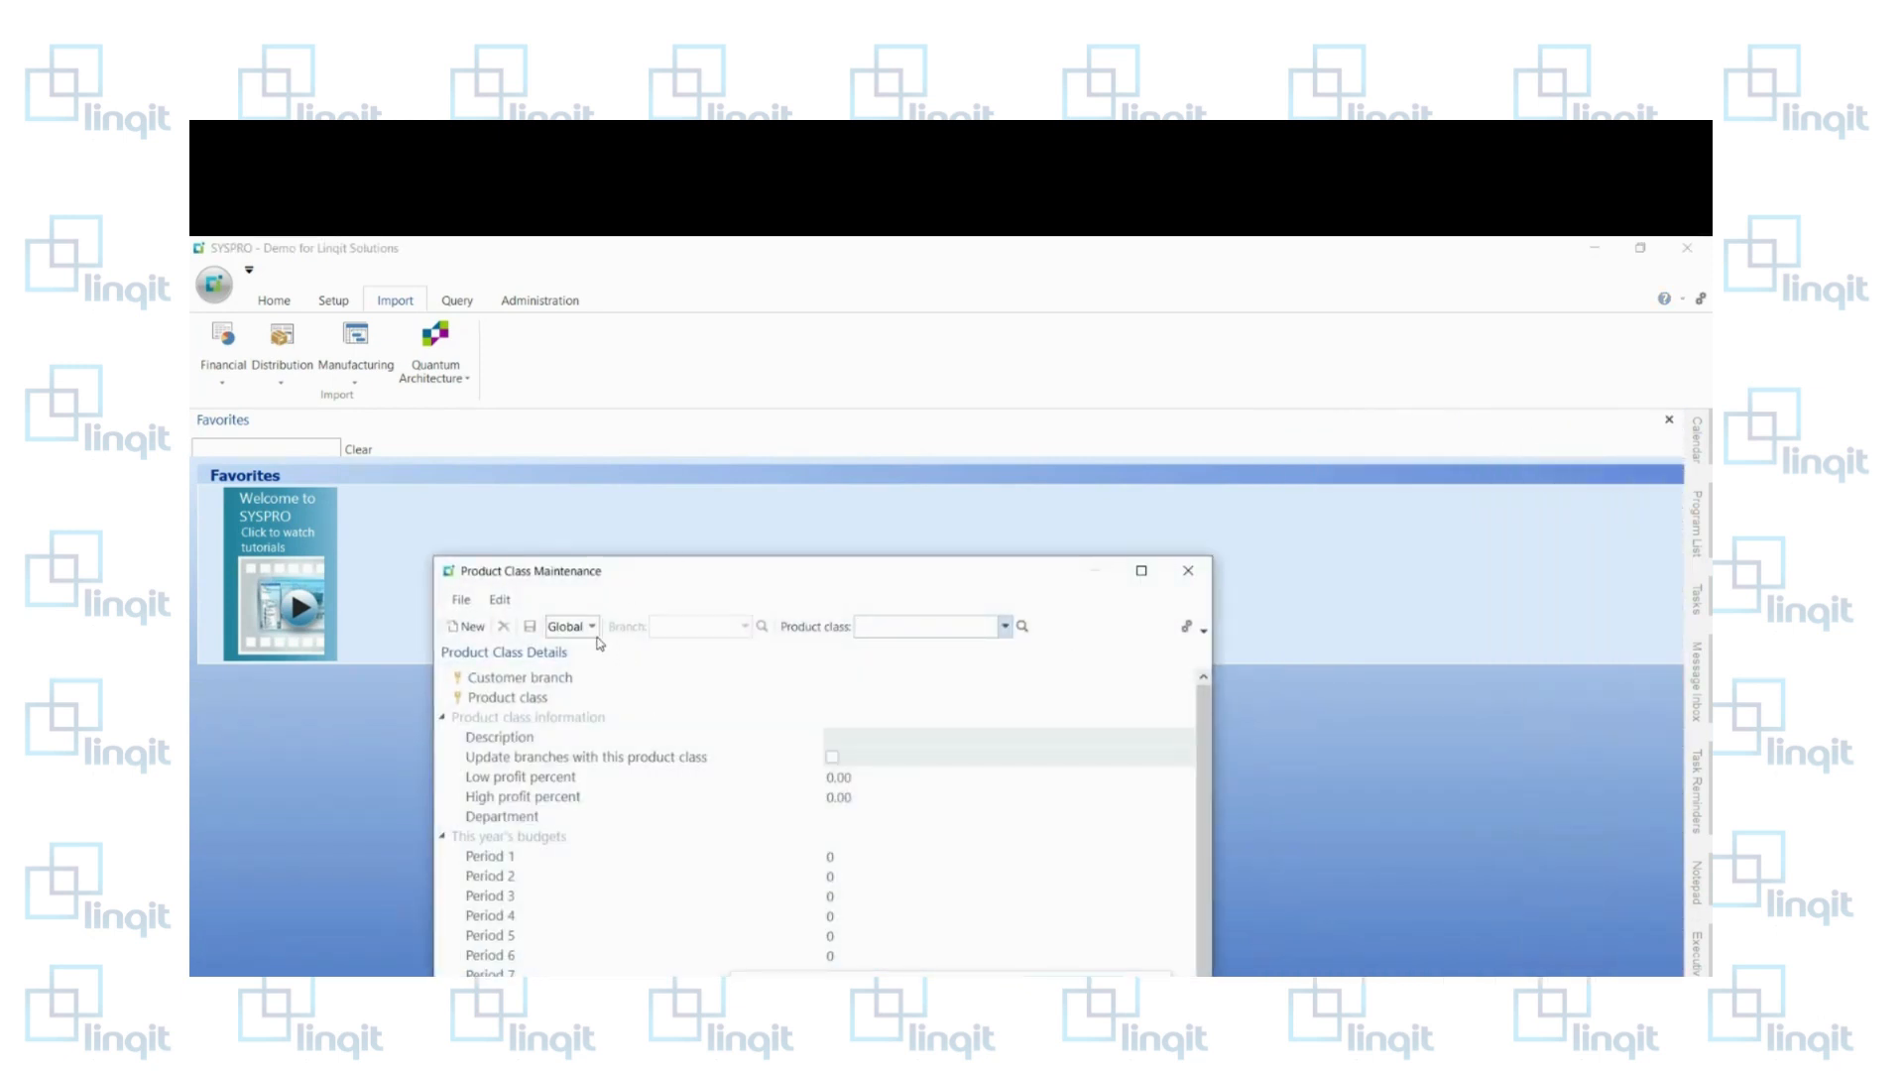
{"action": "left_click", "coordinate": [1142, 570]}
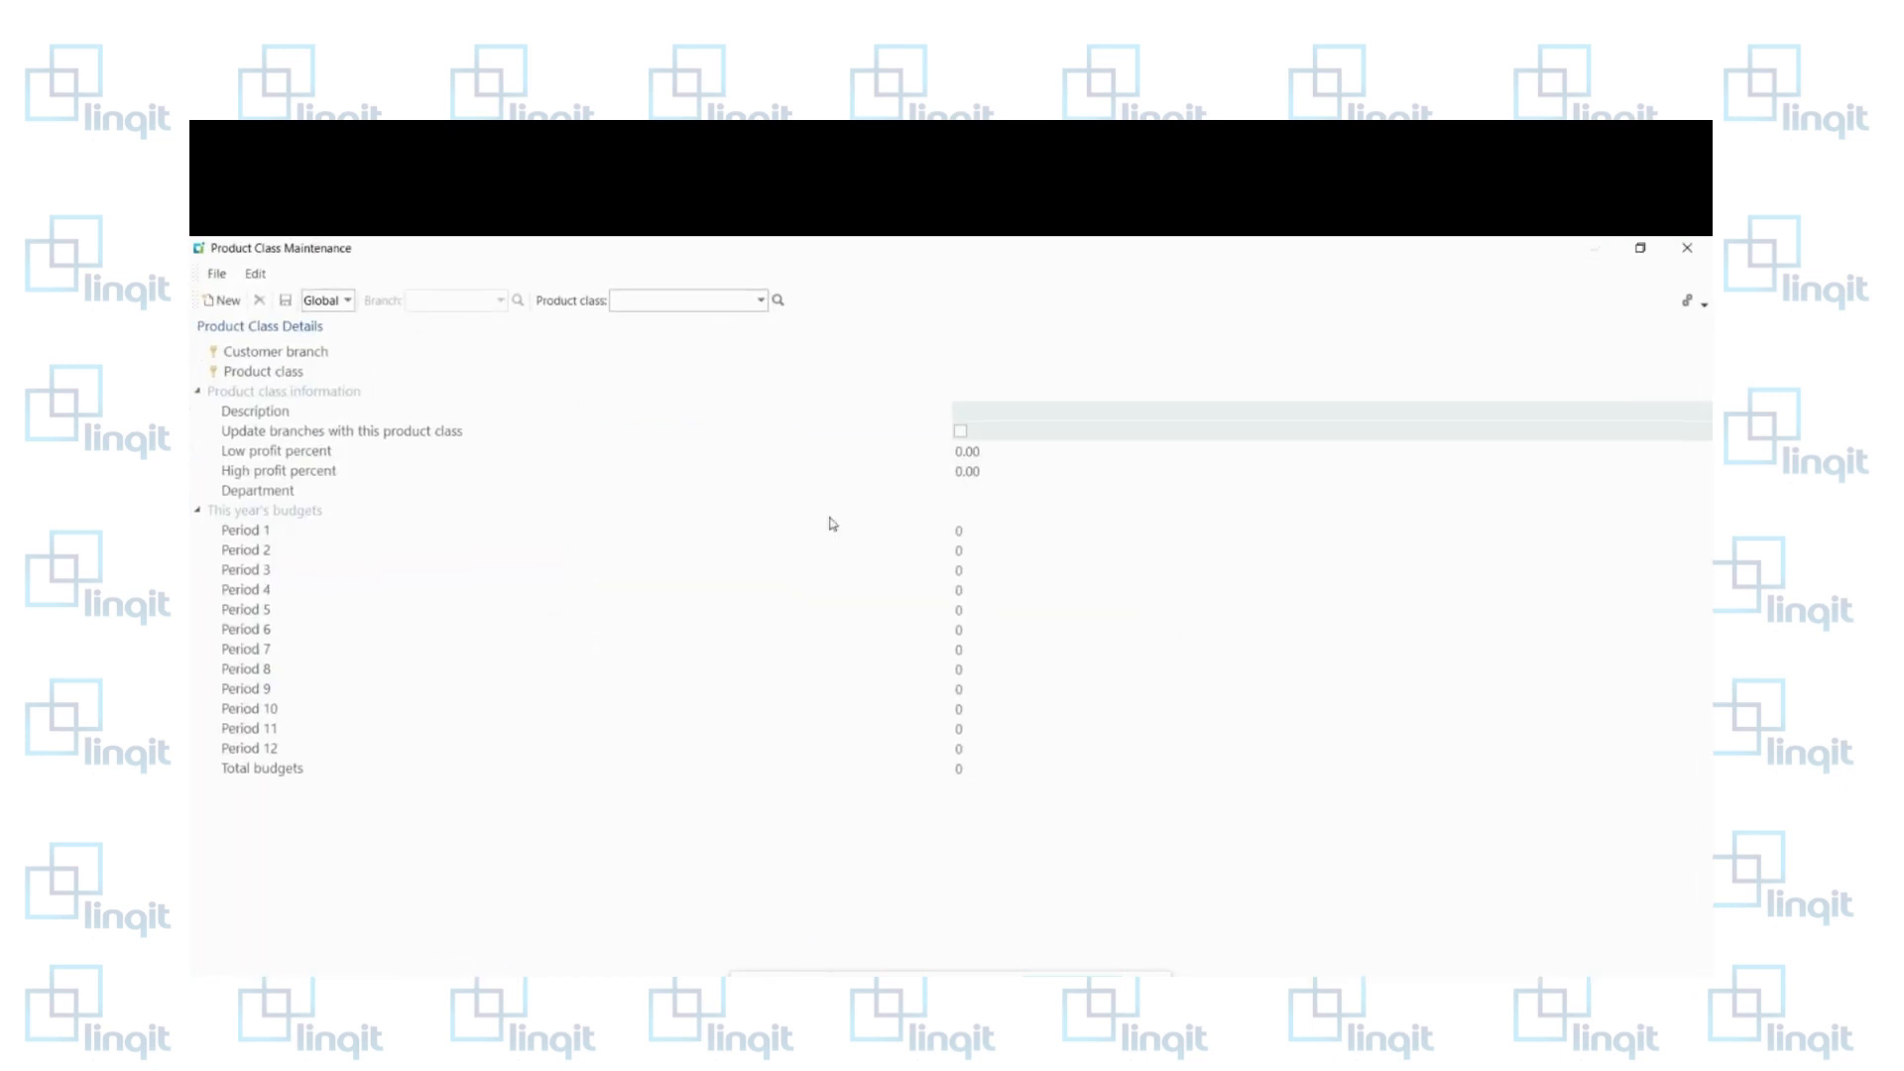
Step: Switch the product class maintenance from global to branch level and choose branch 20, Receivables - South
{"action": "left_click", "coordinate": [347, 300]}
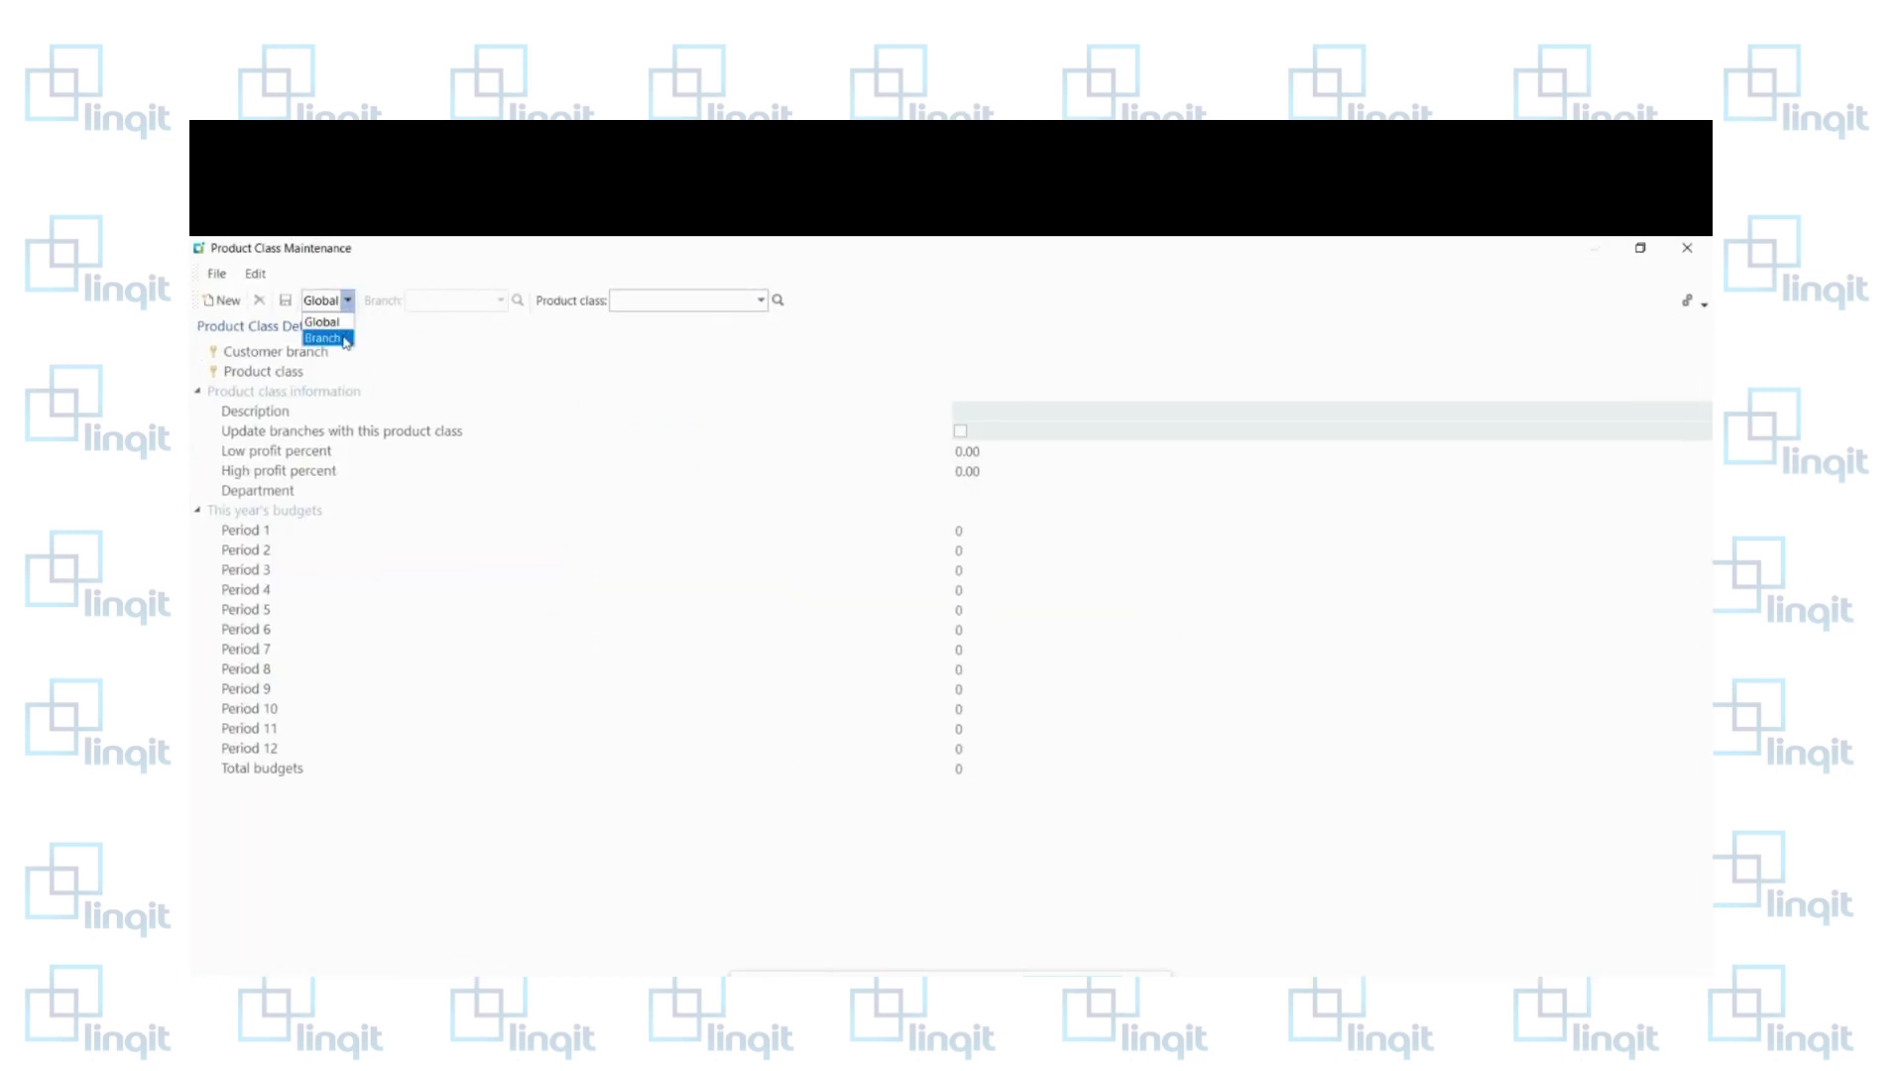
{"action": "left_click", "coordinate": [337, 334]}
{"action": "left_click", "coordinate": [517, 299]}
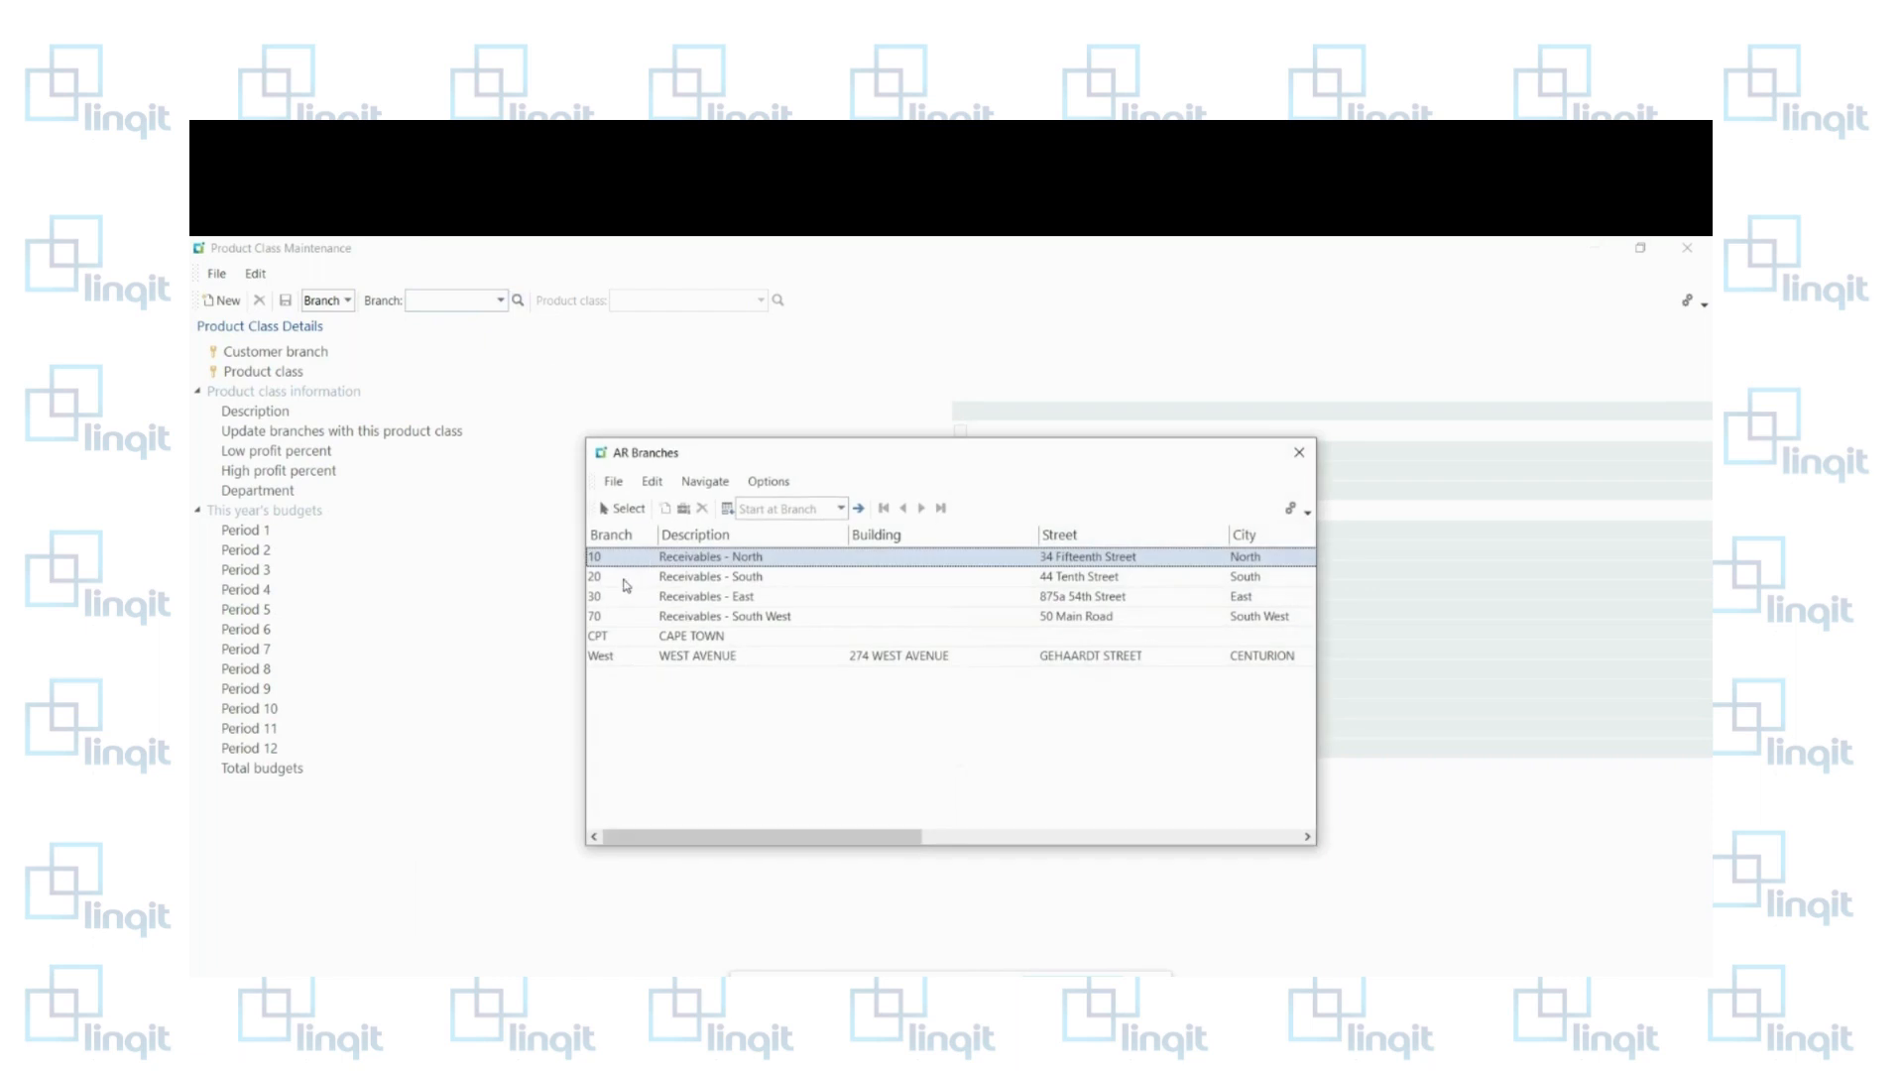
{"action": "left_click", "coordinate": [628, 579]}
{"action": "left_click", "coordinate": [627, 508]}
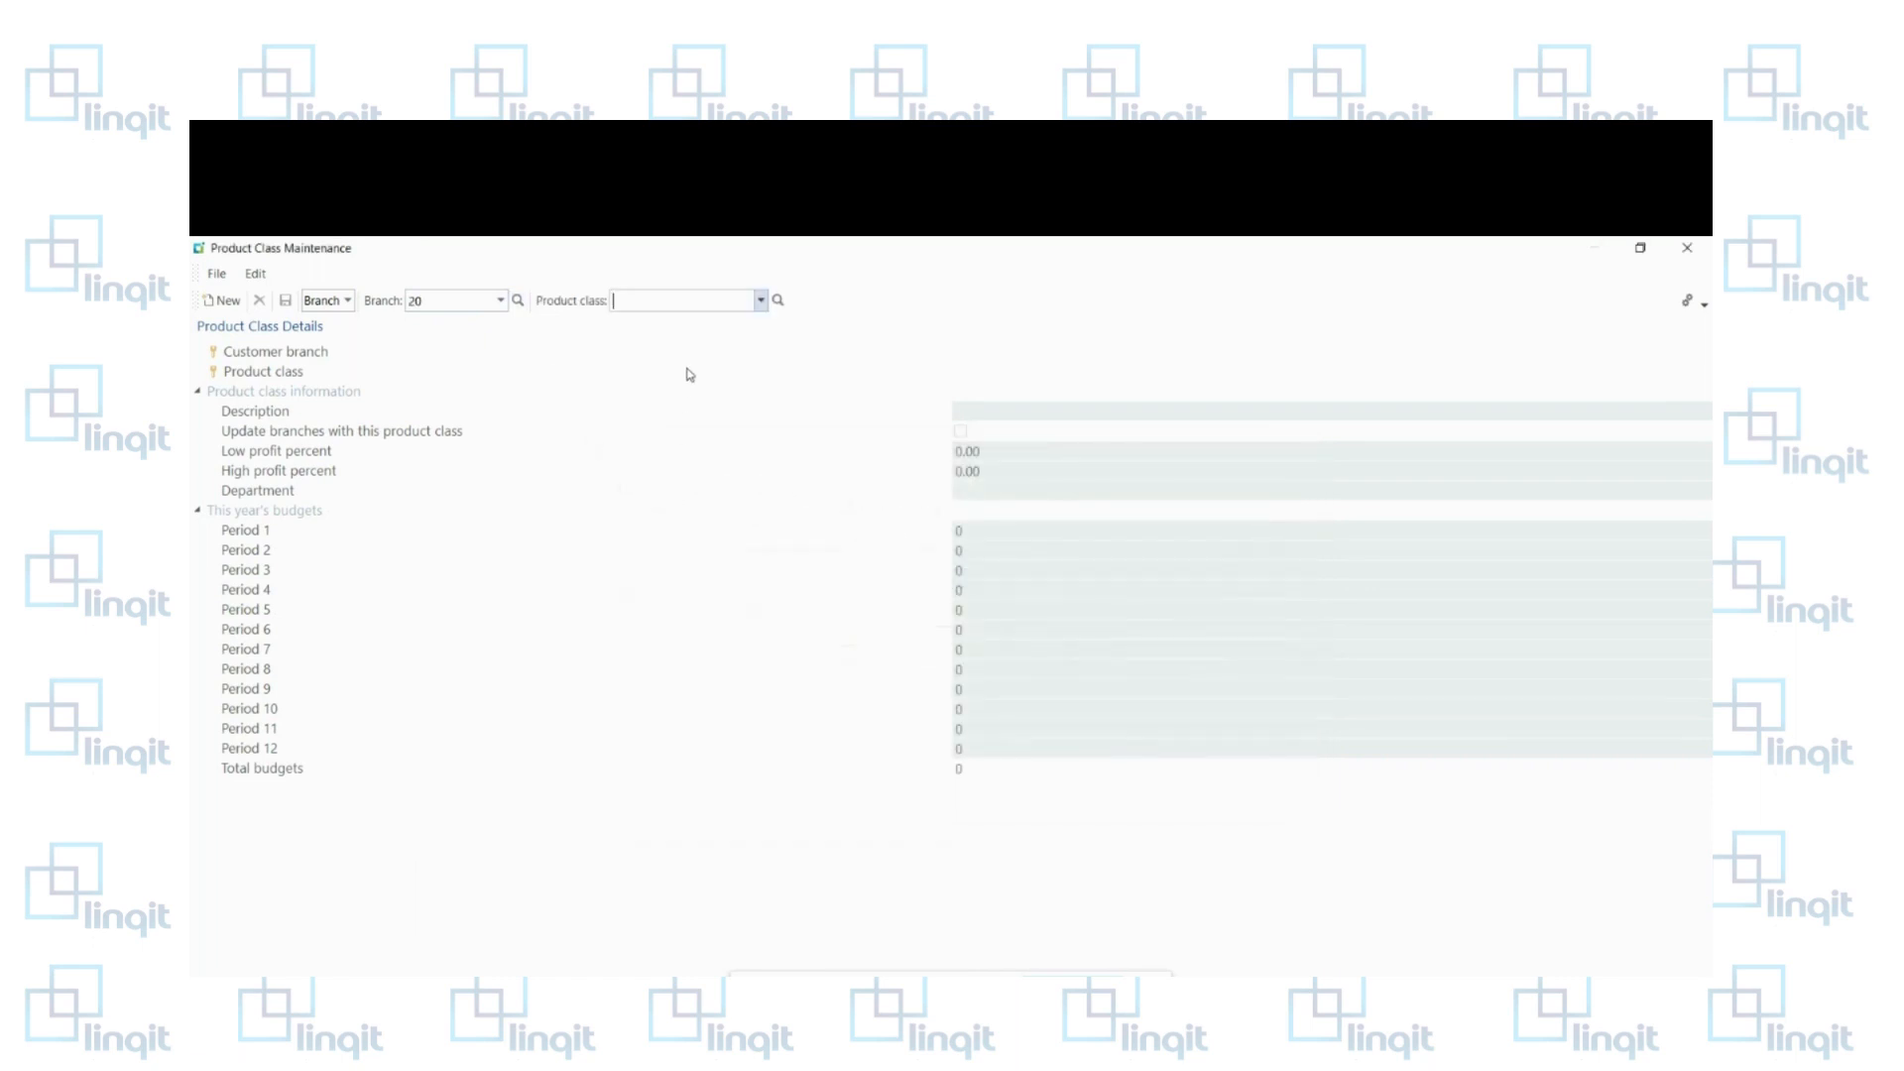
Step: Browse the product classes for branch 20, open class 0150 REFLECTIVE TAPE to review its details, and close Product Class Maintenance
{"action": "left_click", "coordinate": [778, 300]}
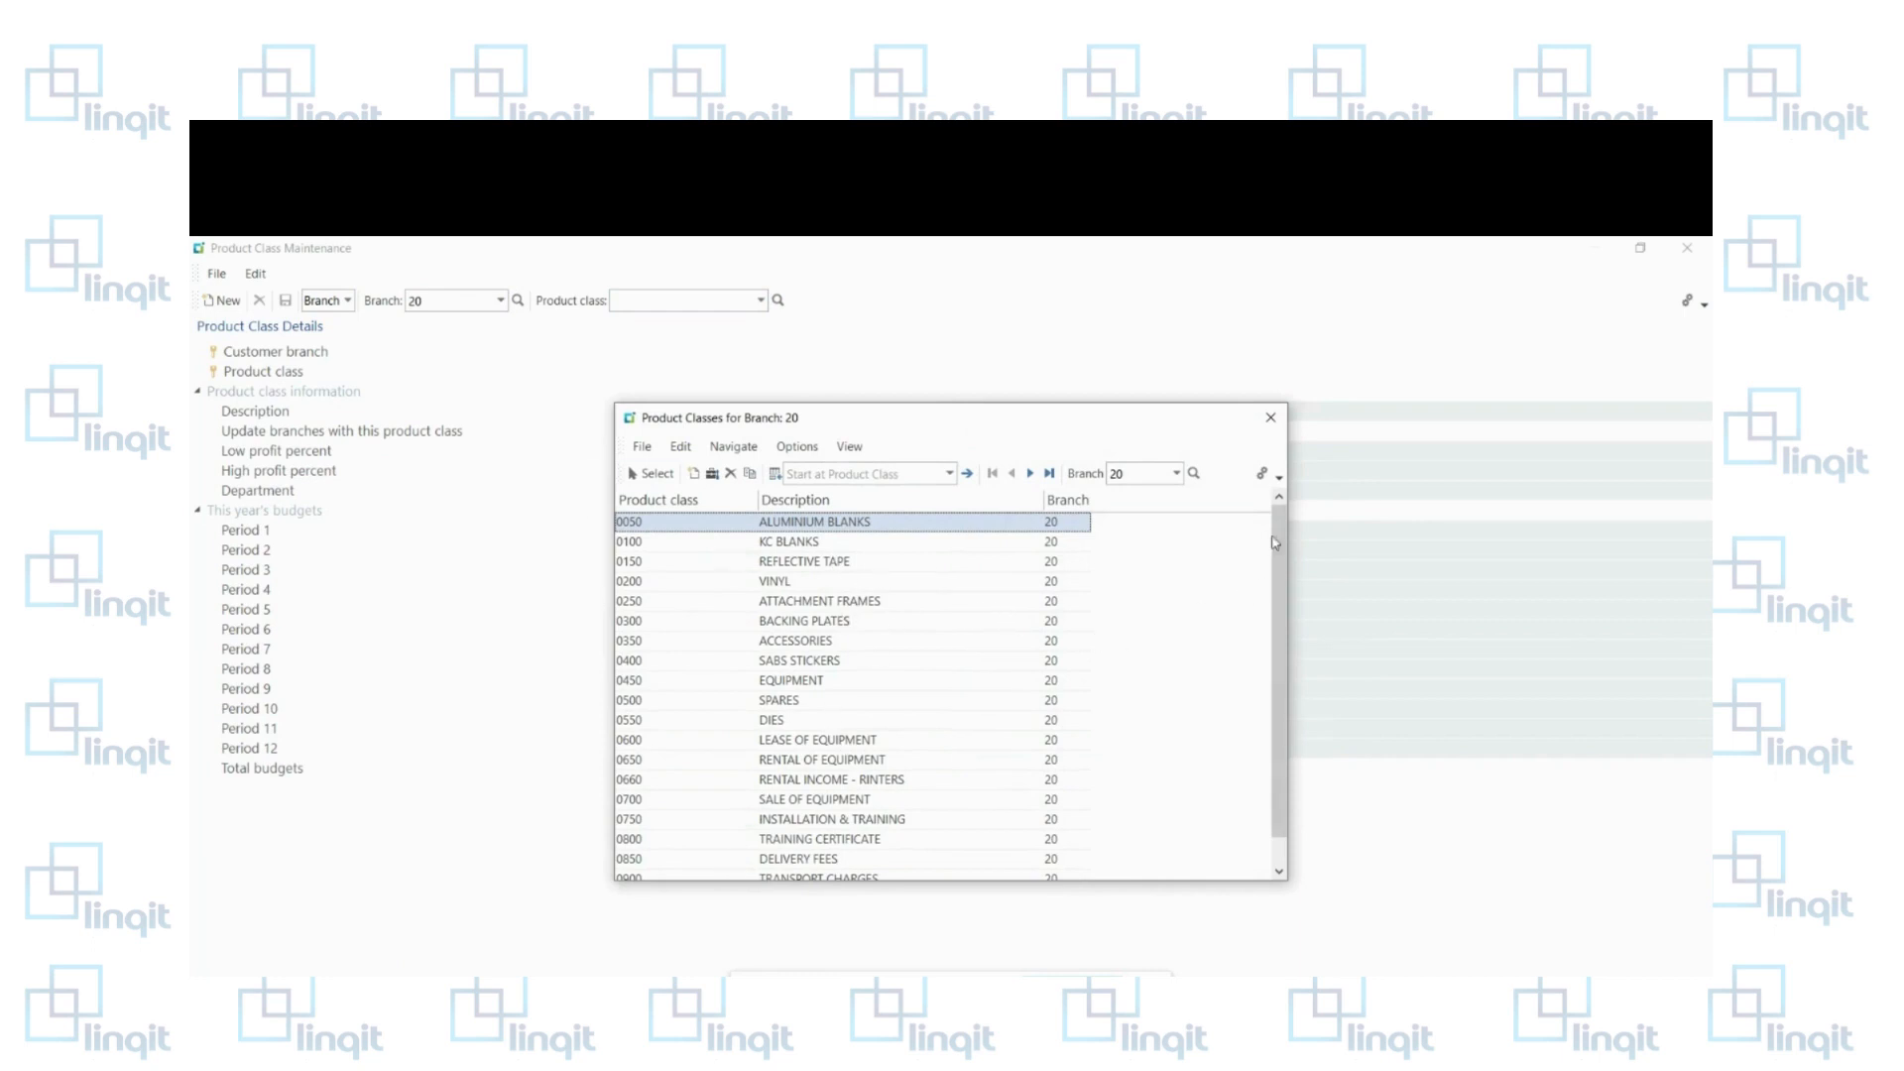
{"action": "left_click_drag", "start_coordinate": [1276, 525], "coordinate": [1276, 610]}
{"action": "left_click", "coordinate": [635, 561]}
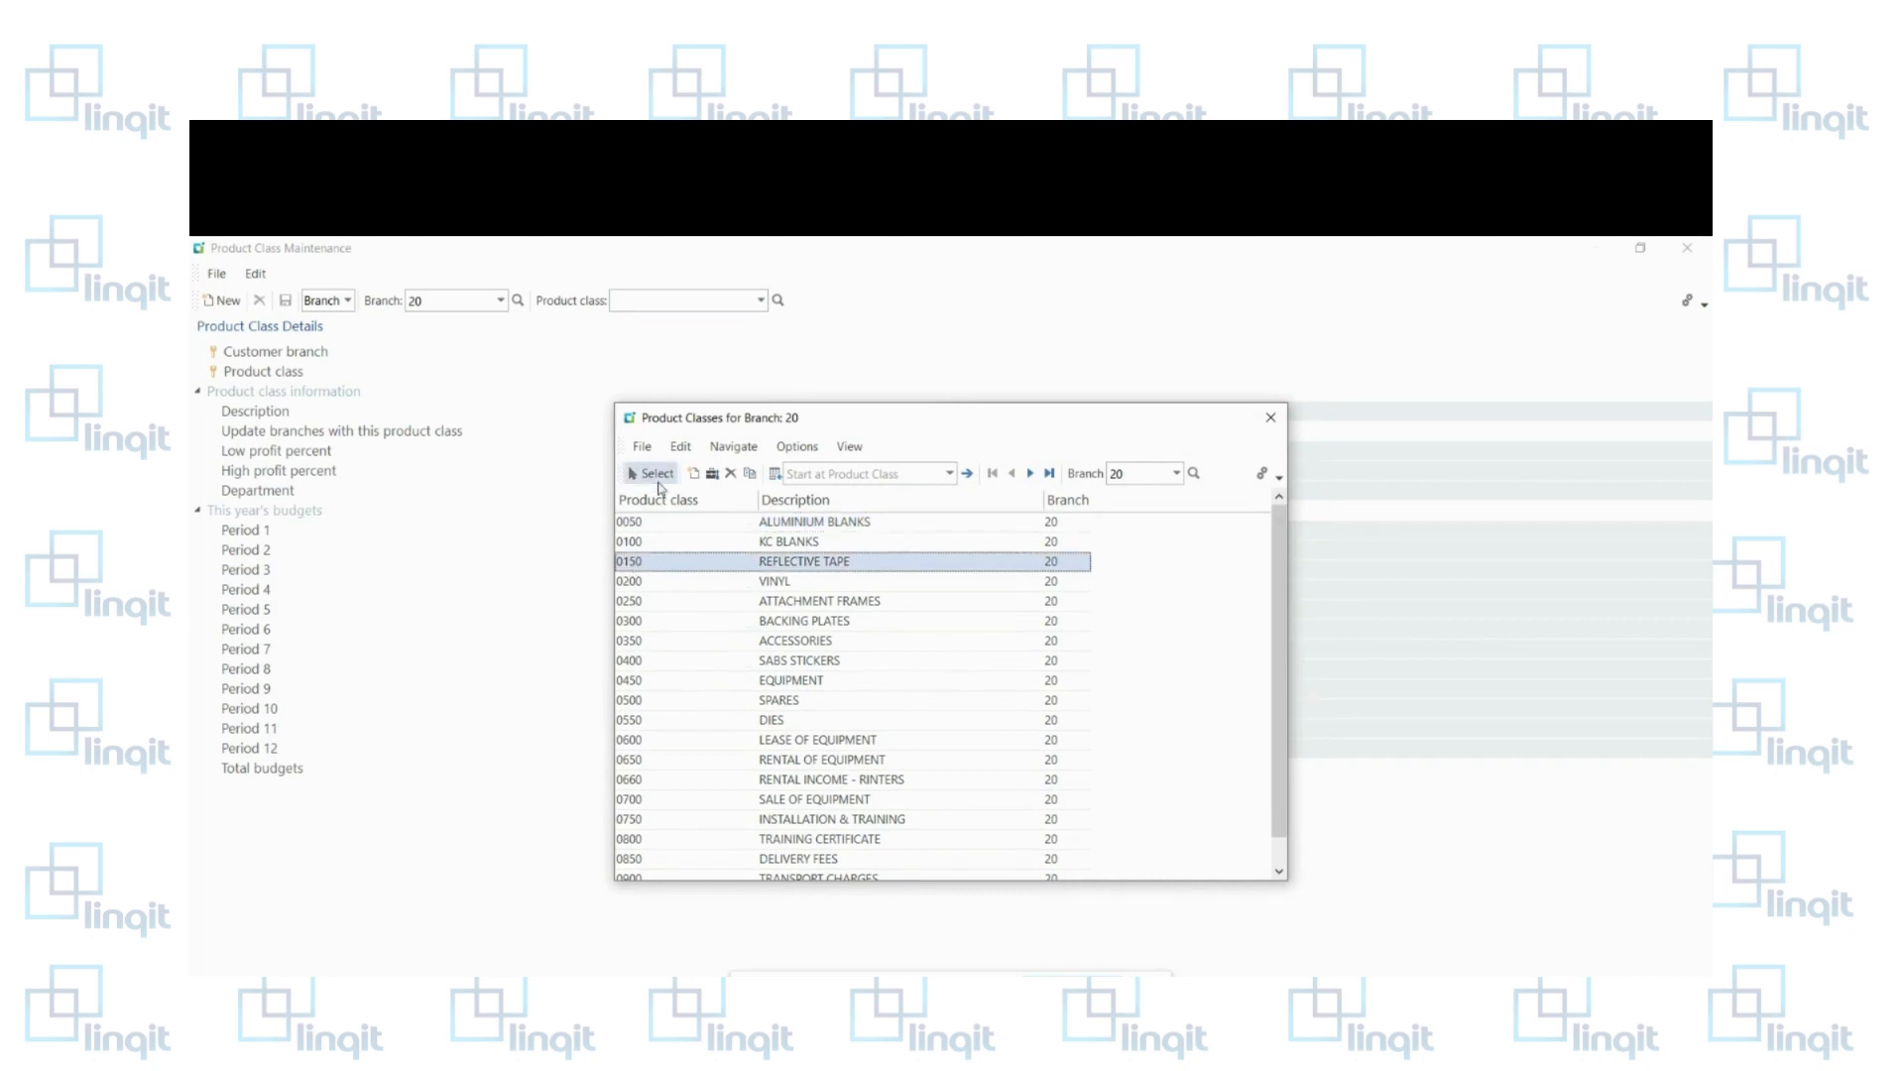
{"action": "left_click", "coordinate": [651, 473]}
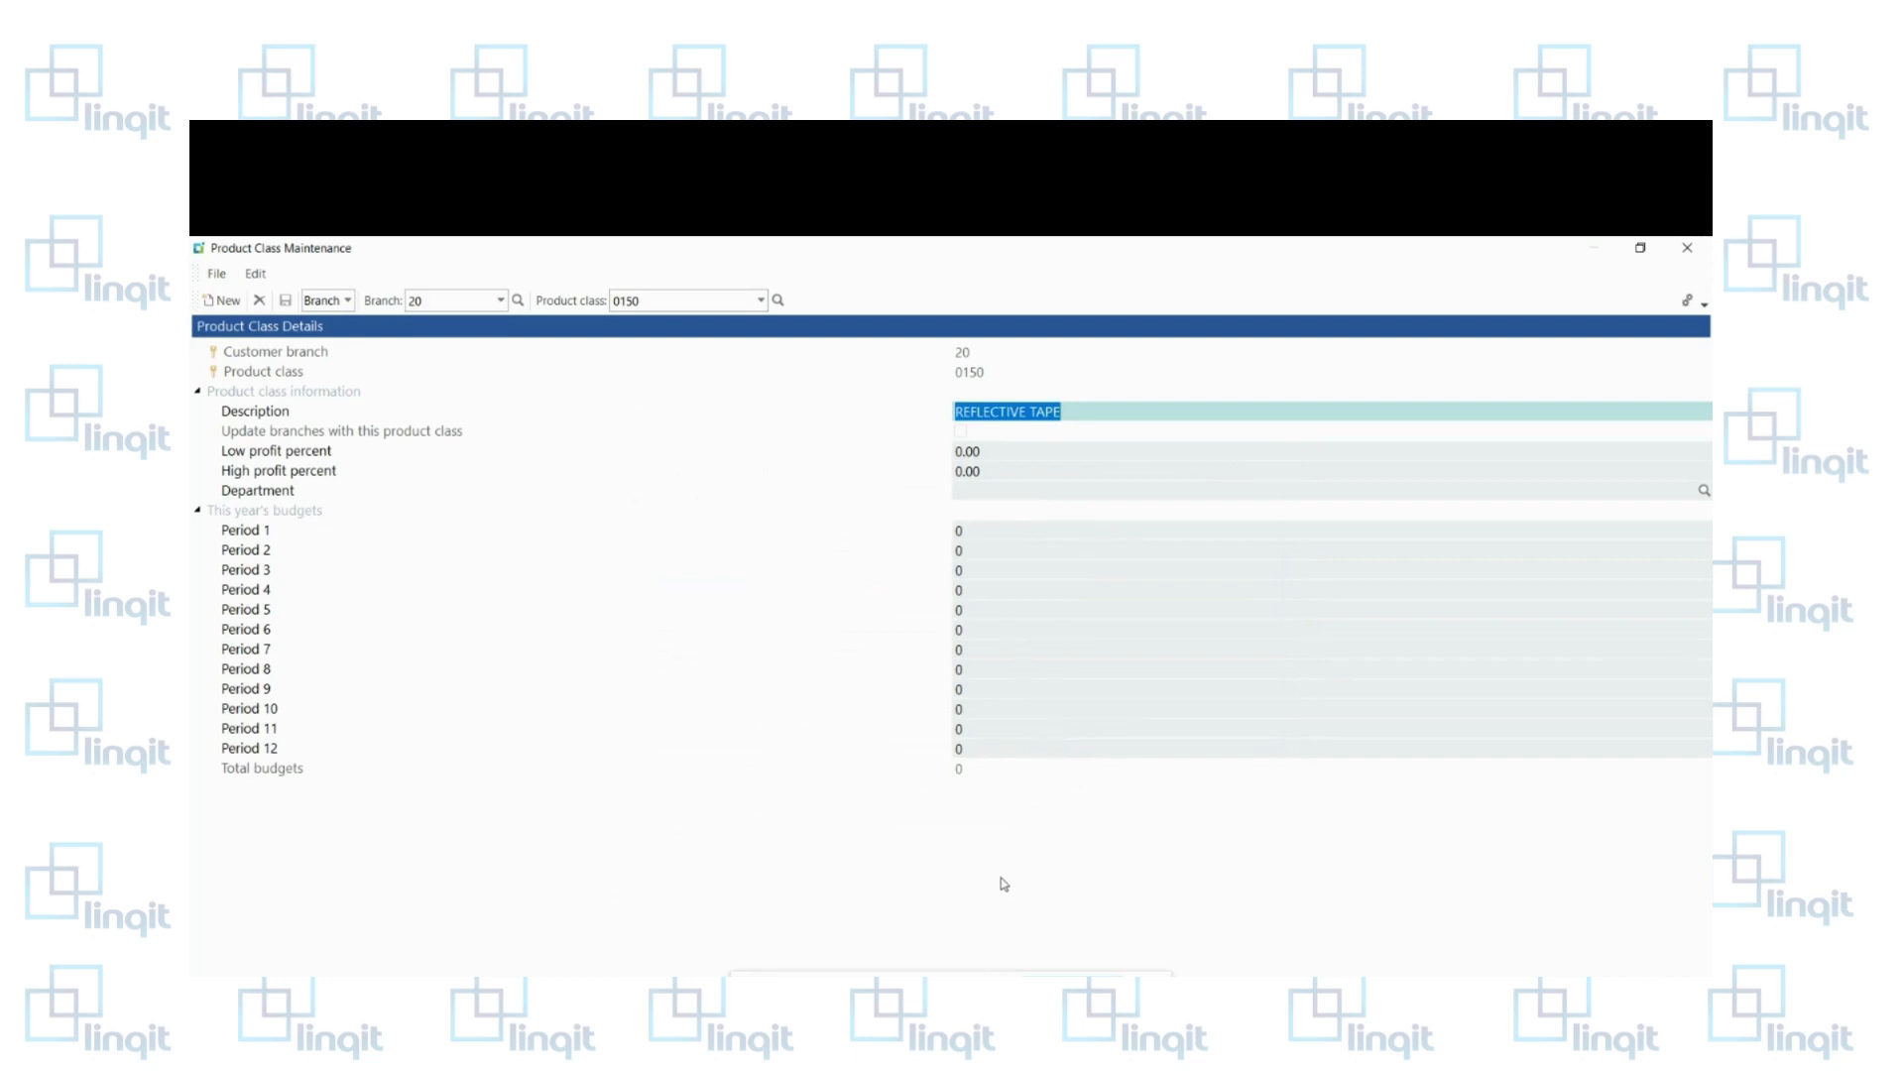
{"action": "left_click", "coordinate": [1687, 248]}
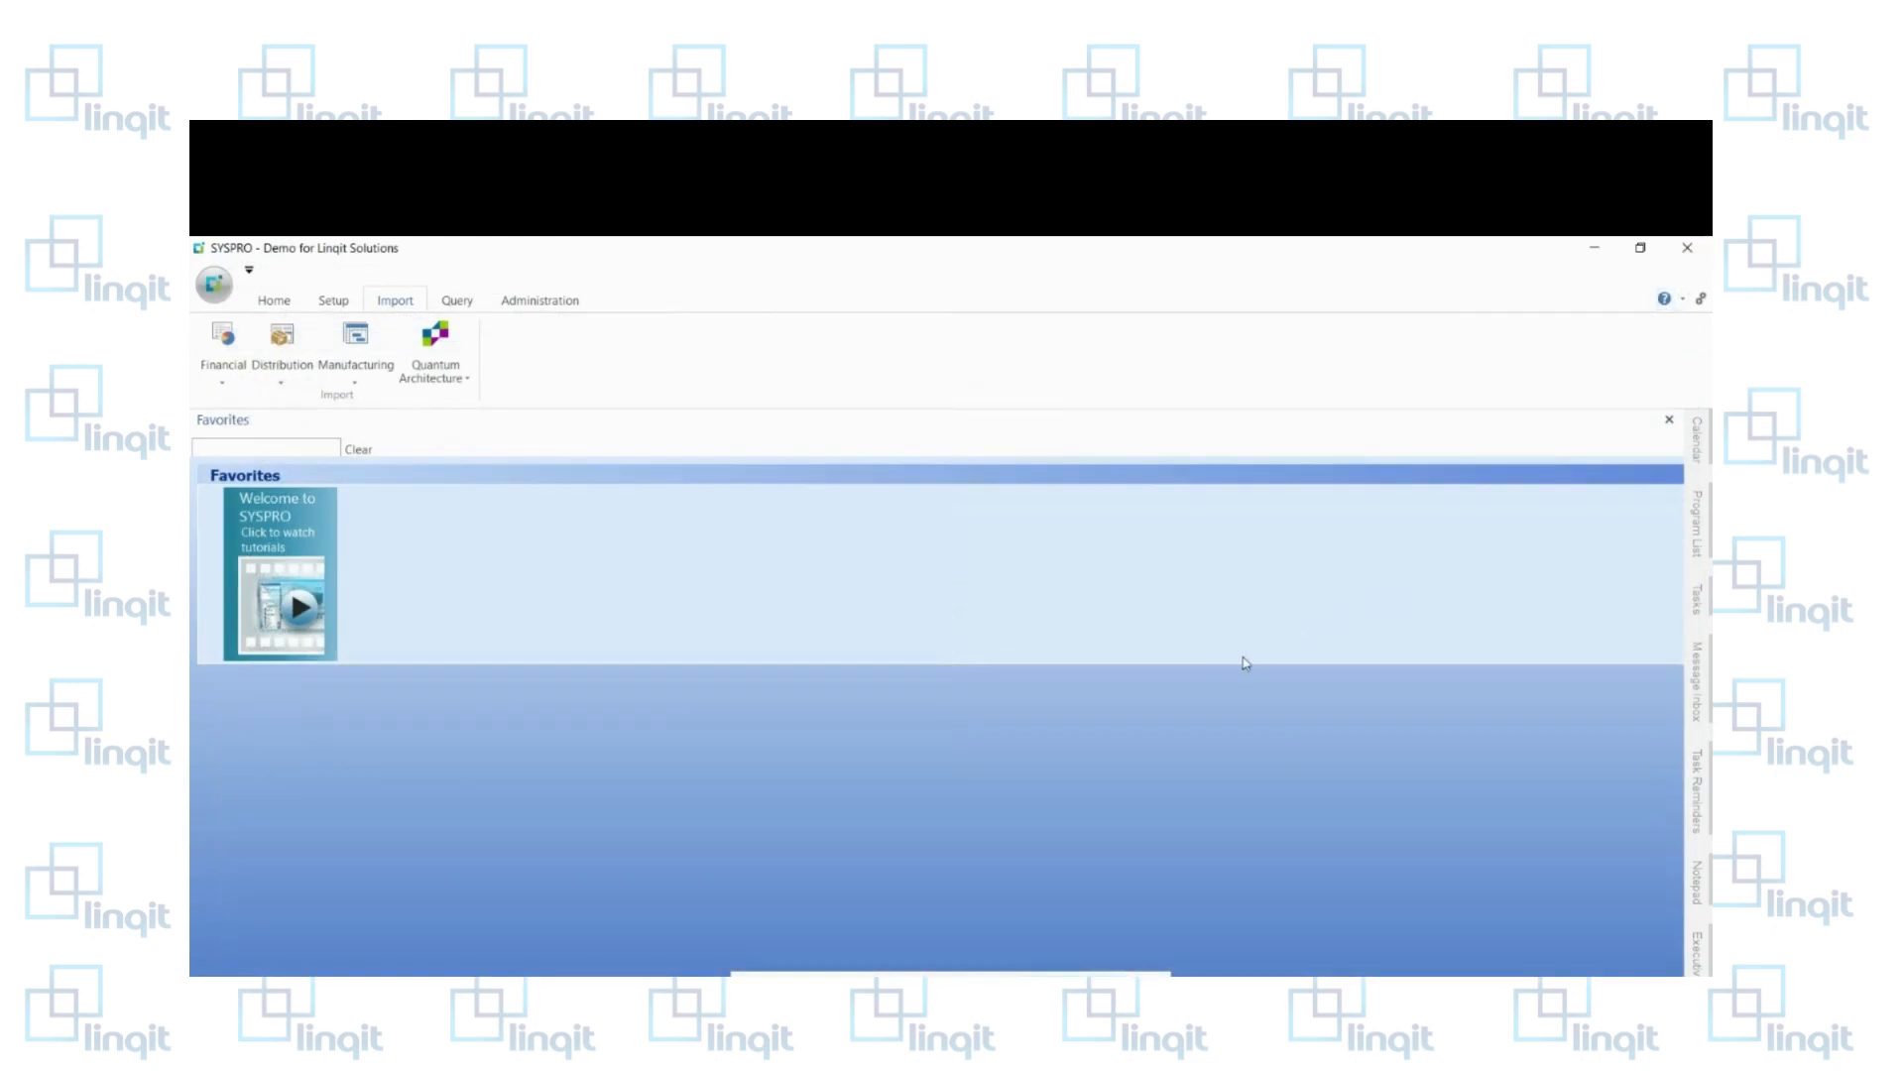